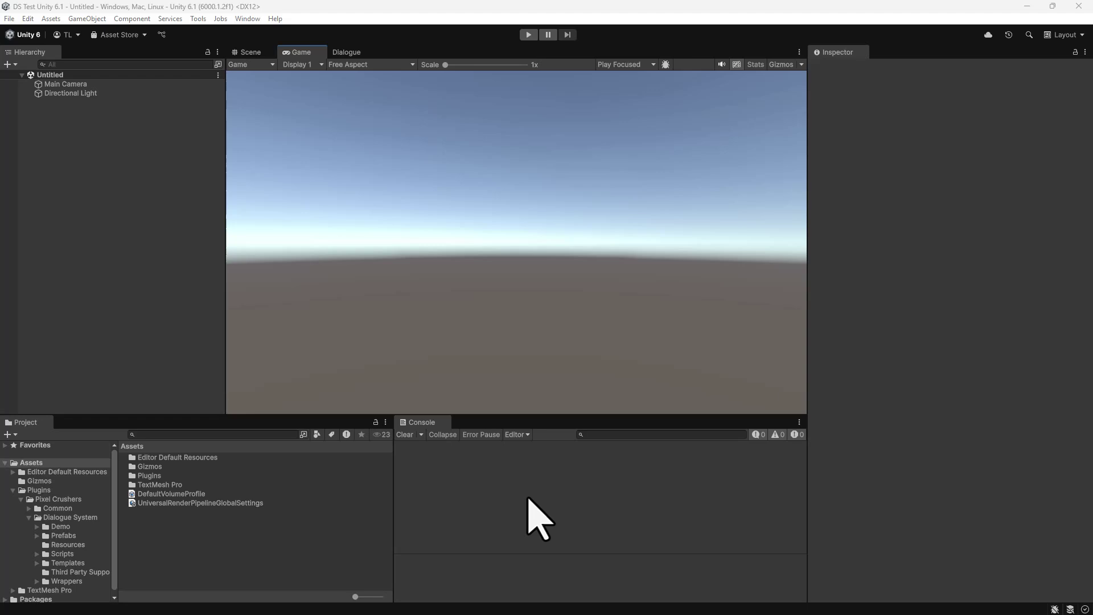
# - Create a new scene from the Basic (Built-in) template
pyautogui.click(10, 18)
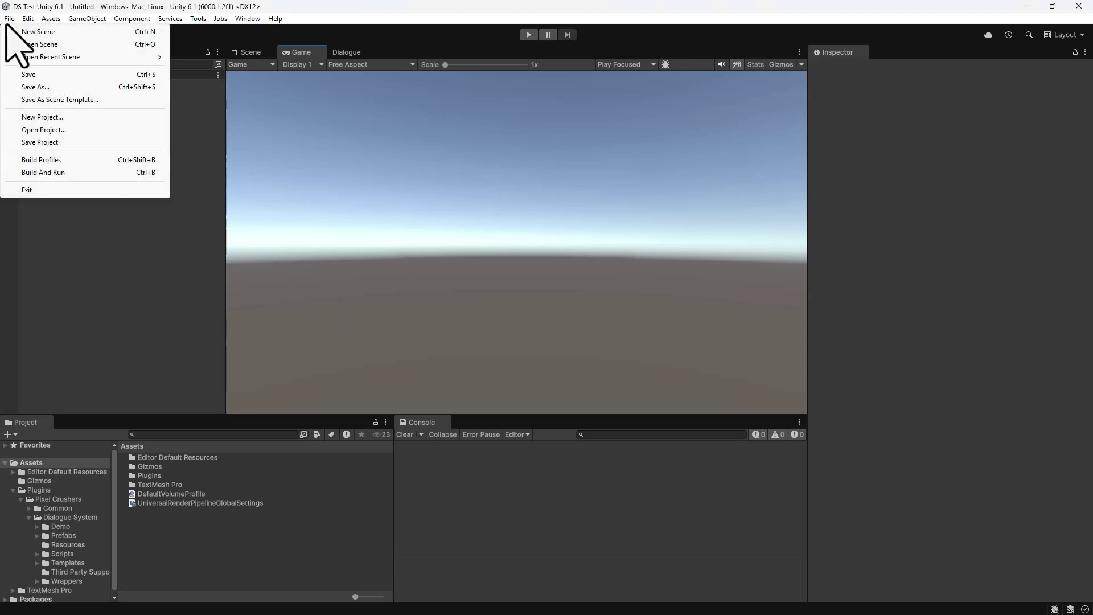
pyautogui.click(15, 33)
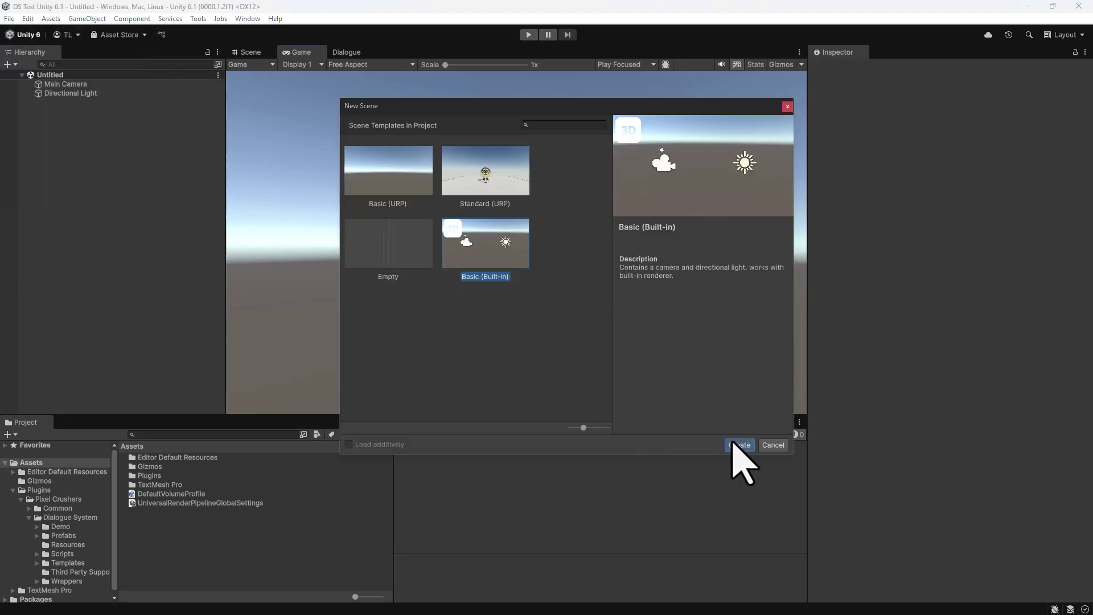
pyautogui.click(733, 444)
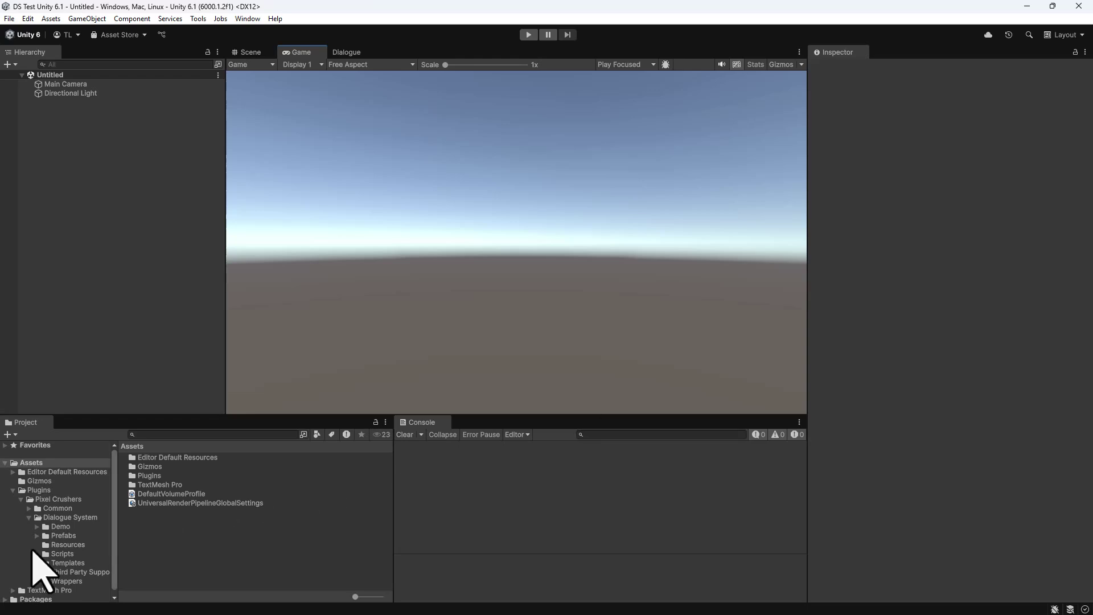
# - Add the Dialogue Manager prefab from the Prefabs folder and an EventSystem to the scene
pyautogui.click(61, 535)
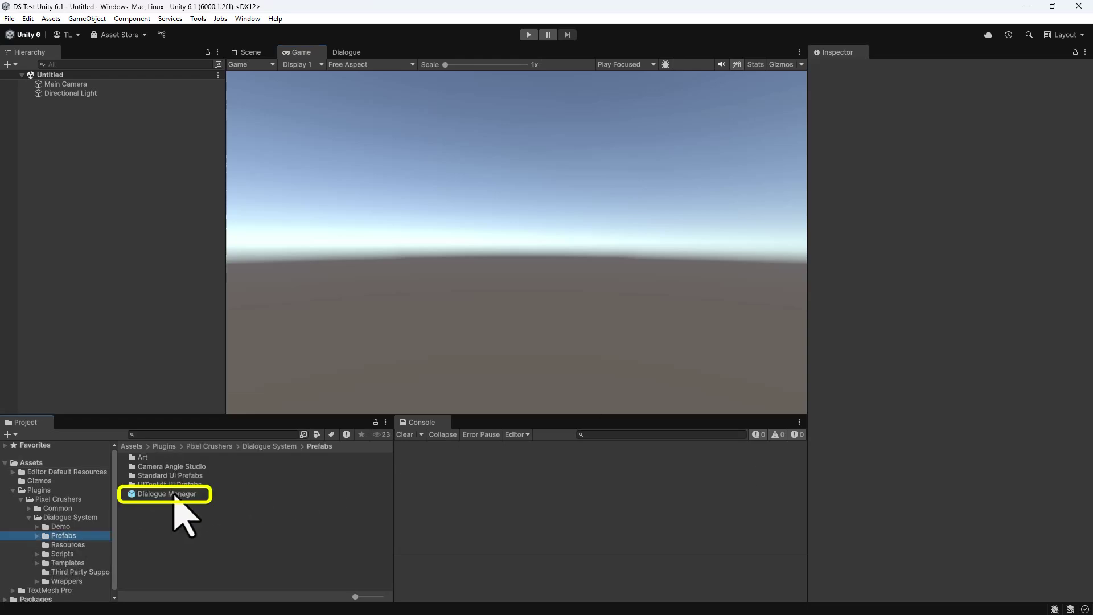
pyautogui.moveTo(166, 494); pyautogui.dragTo(87, 195)
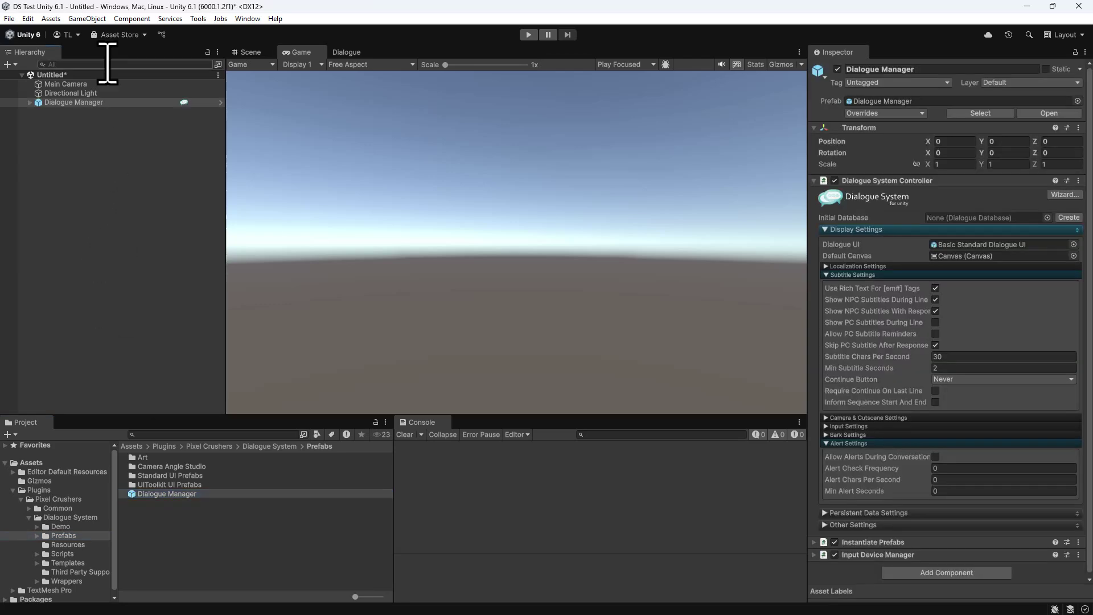
pyautogui.click(90, 19)
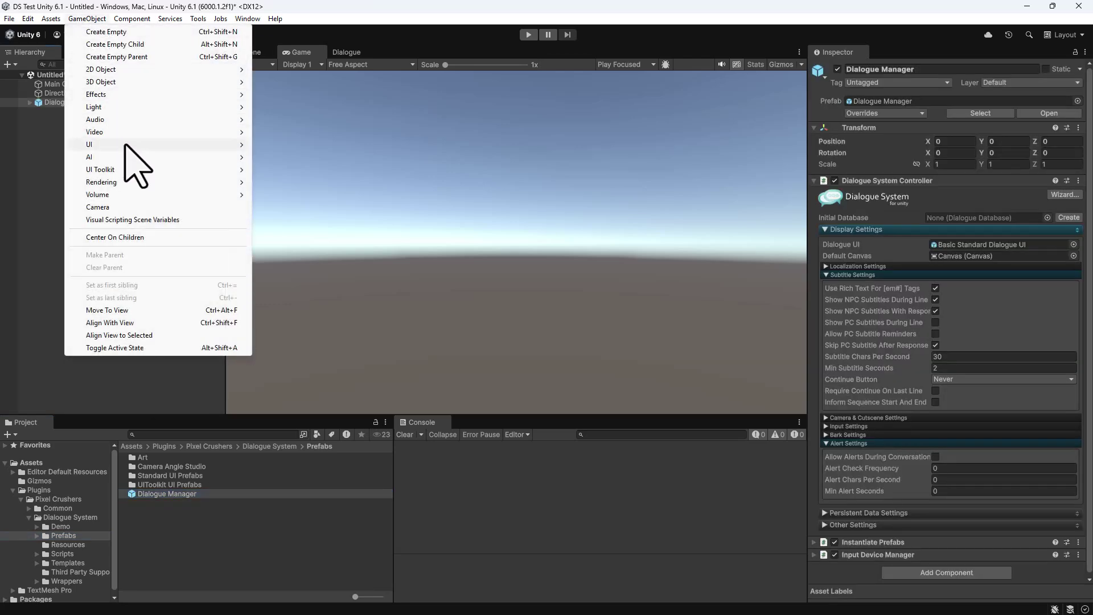
pyautogui.moveTo(128, 146)
pyautogui.click(315, 305)
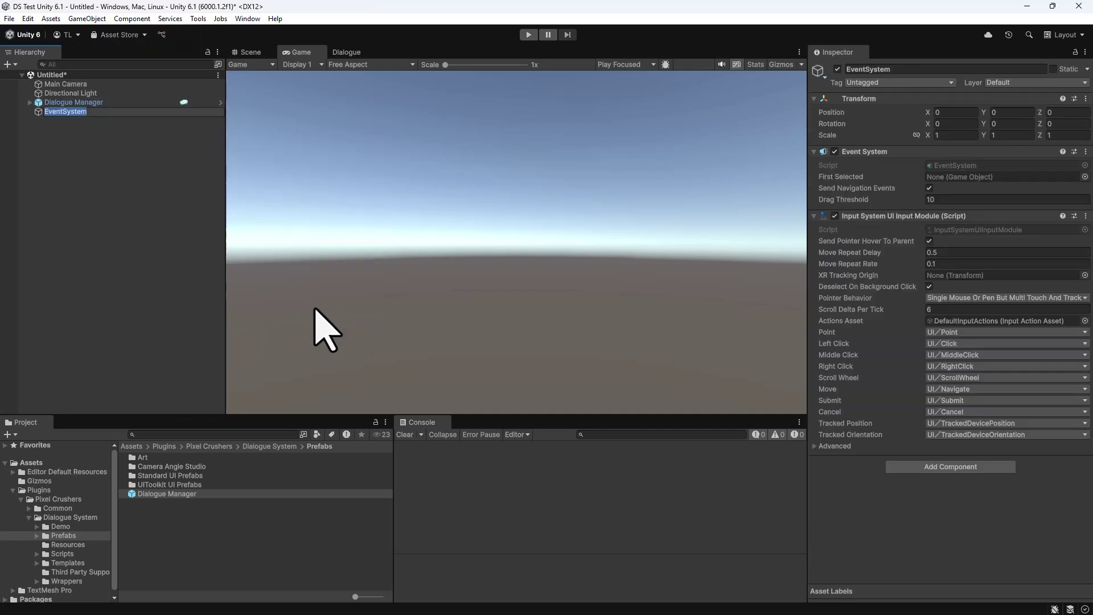
# - Create the Dialogue Manager's Initial Database and save it as Dialogue Database.asset in Assets
pyautogui.click(85, 102)
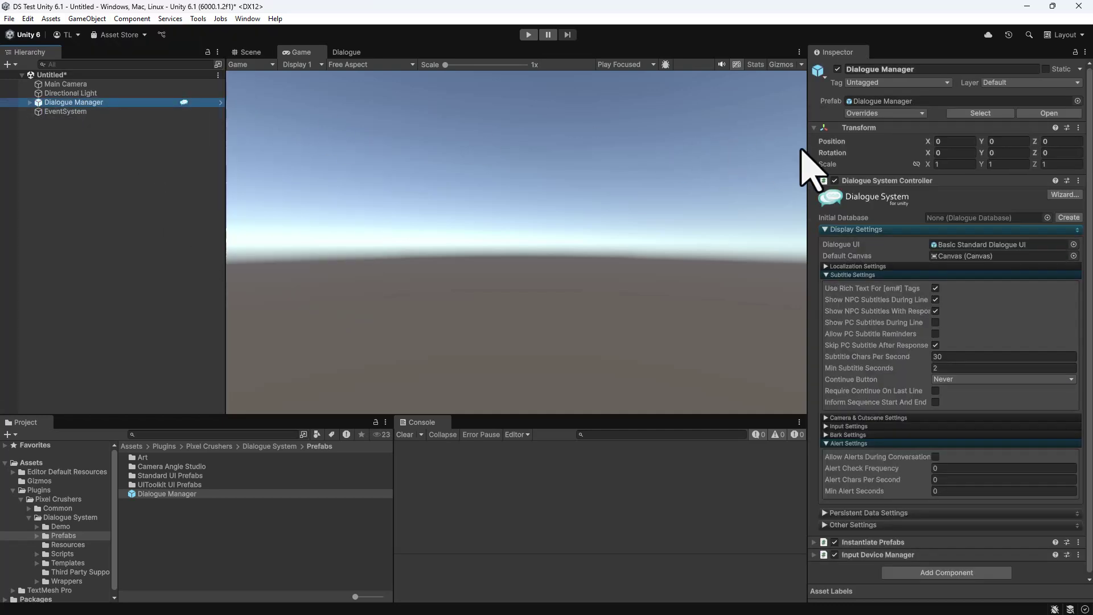
pyautogui.click(1063, 220)
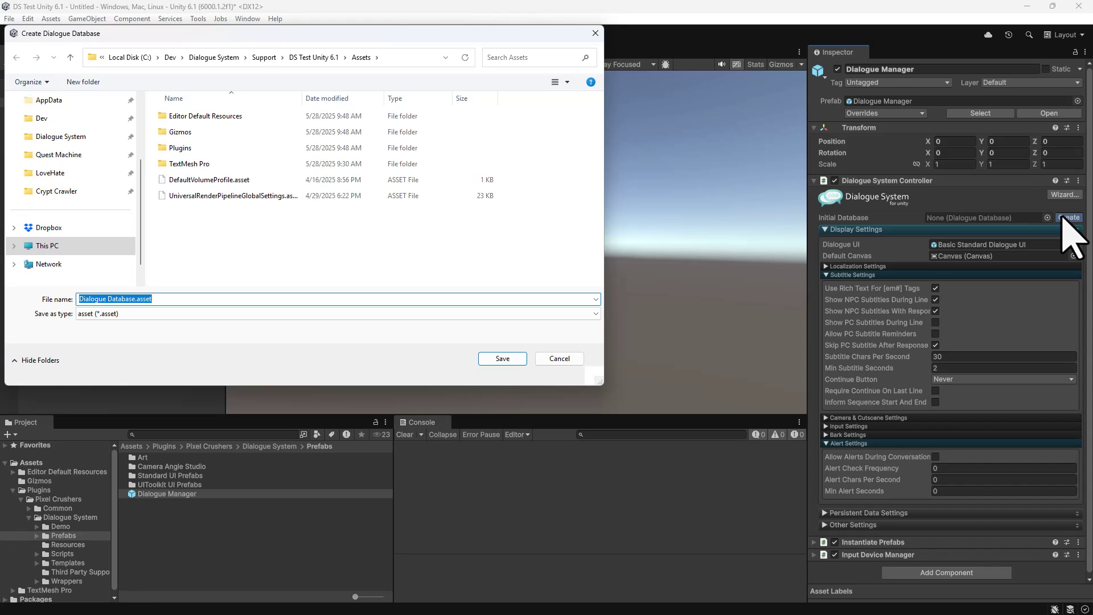
pyautogui.click(508, 358)
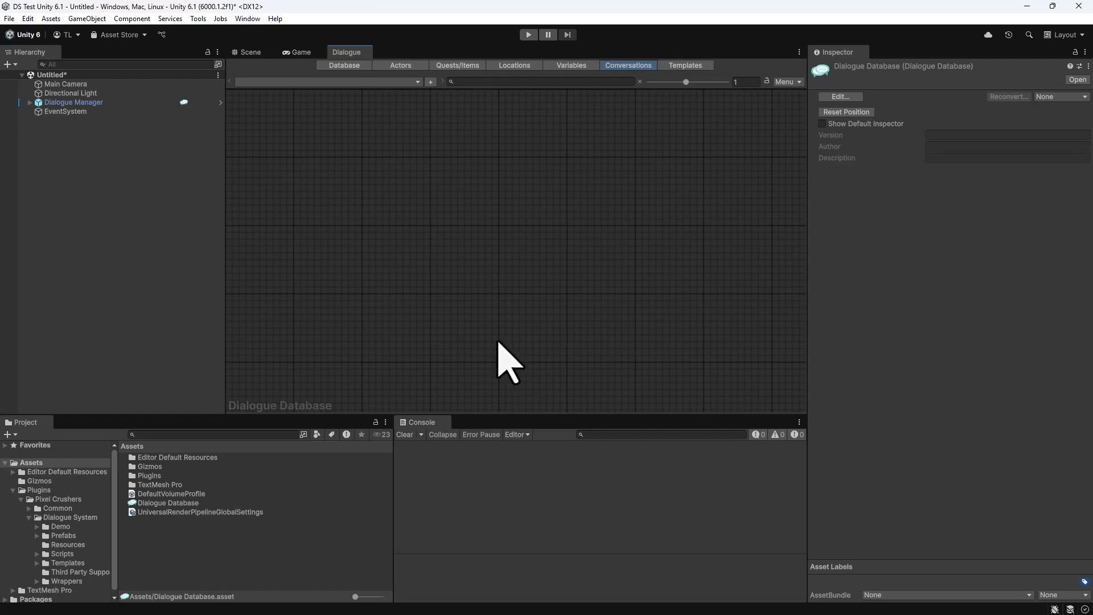
# - Add a new actor named Detective to the database
pyautogui.click(401, 65)
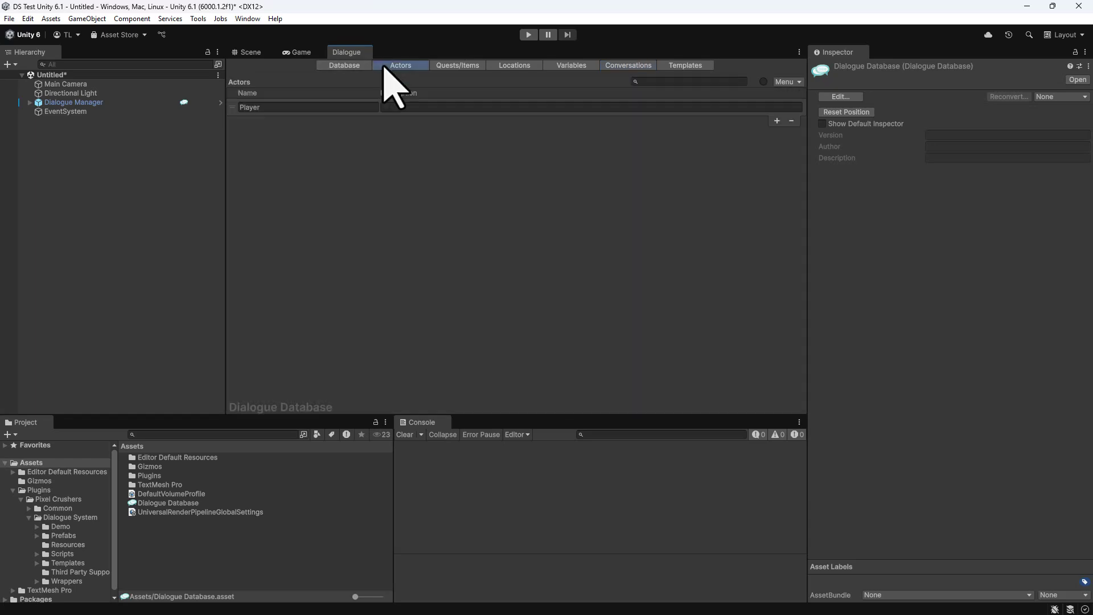
pyautogui.click(777, 121)
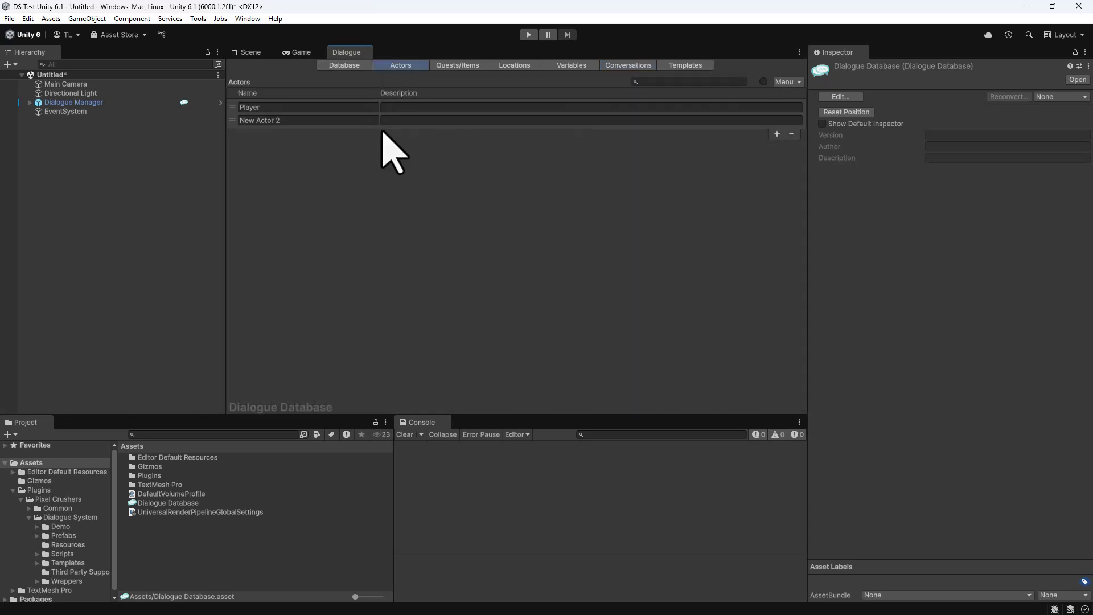
pyautogui.click(351, 120)
pyautogui.write('De')
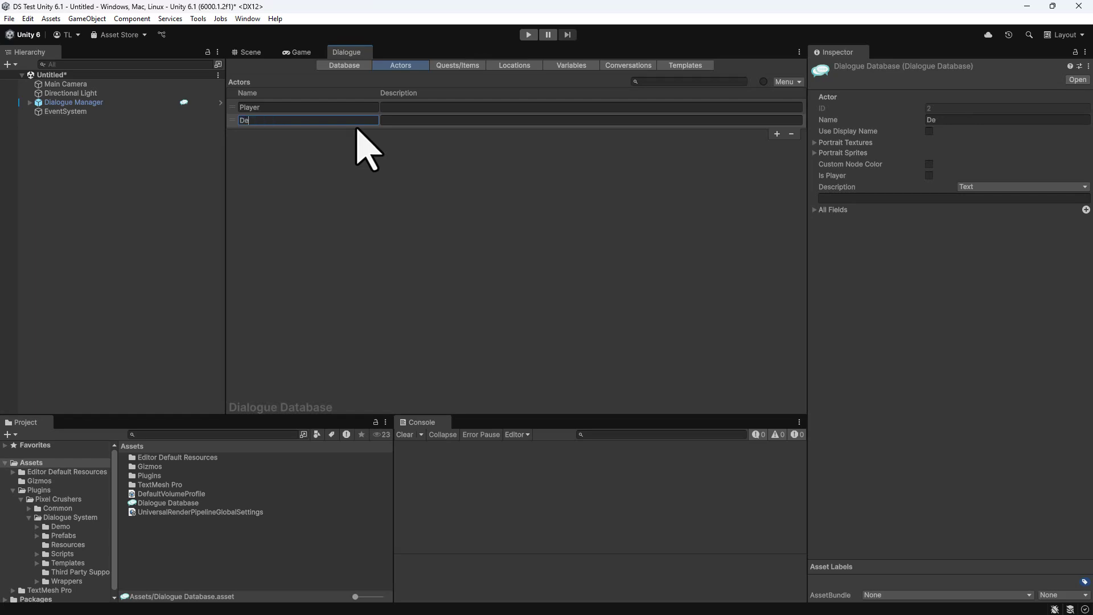
pyautogui.write('tective')
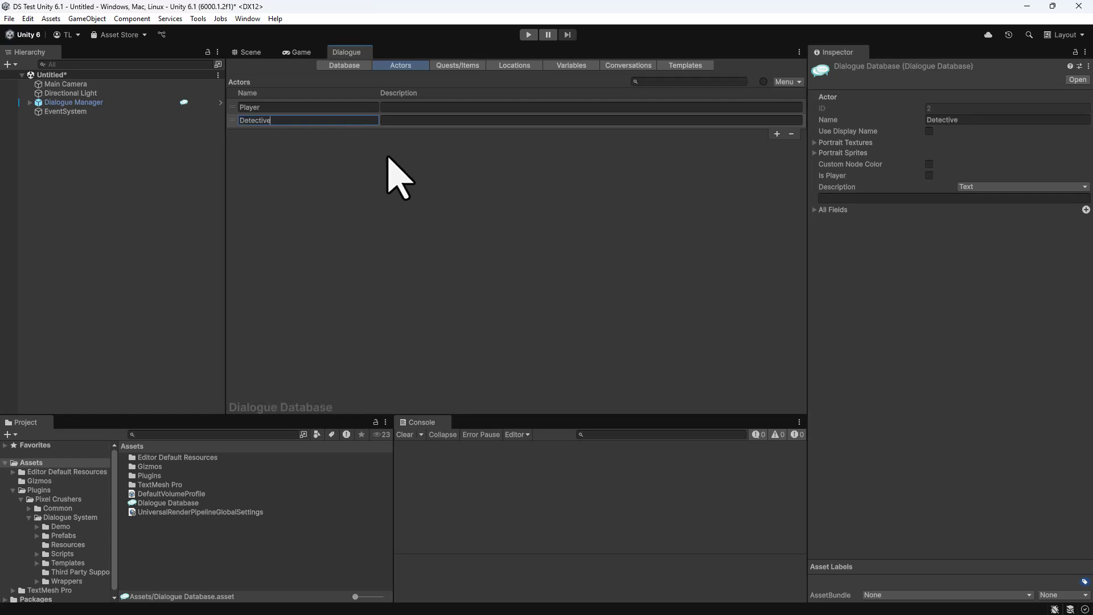
# - Turn on Use Display Name for the Player actor and enter a custom display name
pyautogui.click(232, 108)
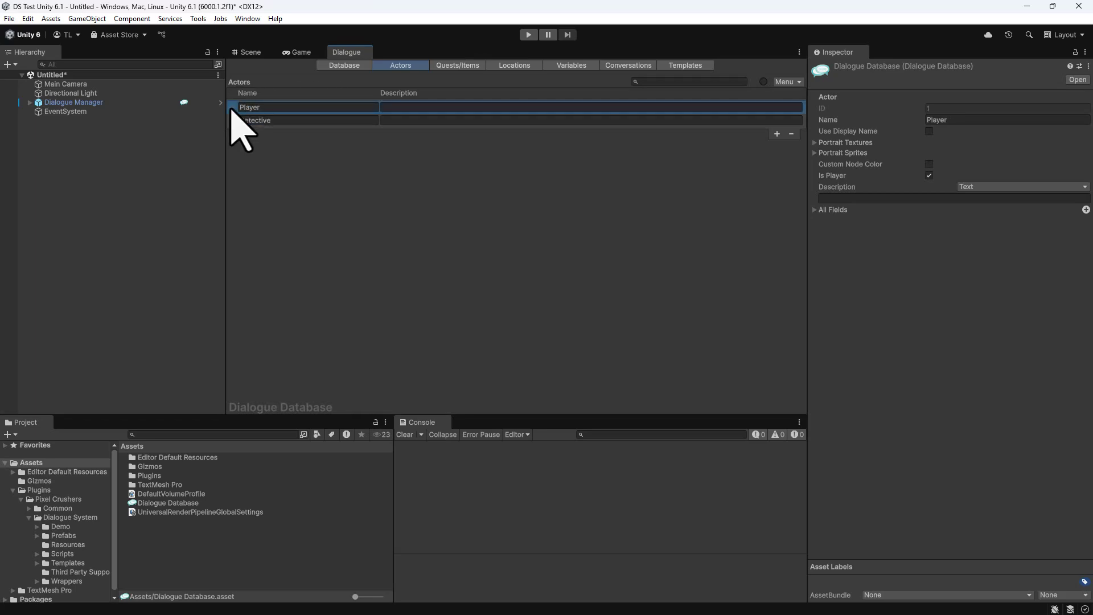
pyautogui.click(929, 131)
pyautogui.click(948, 143)
pyautogui.write('Mr')
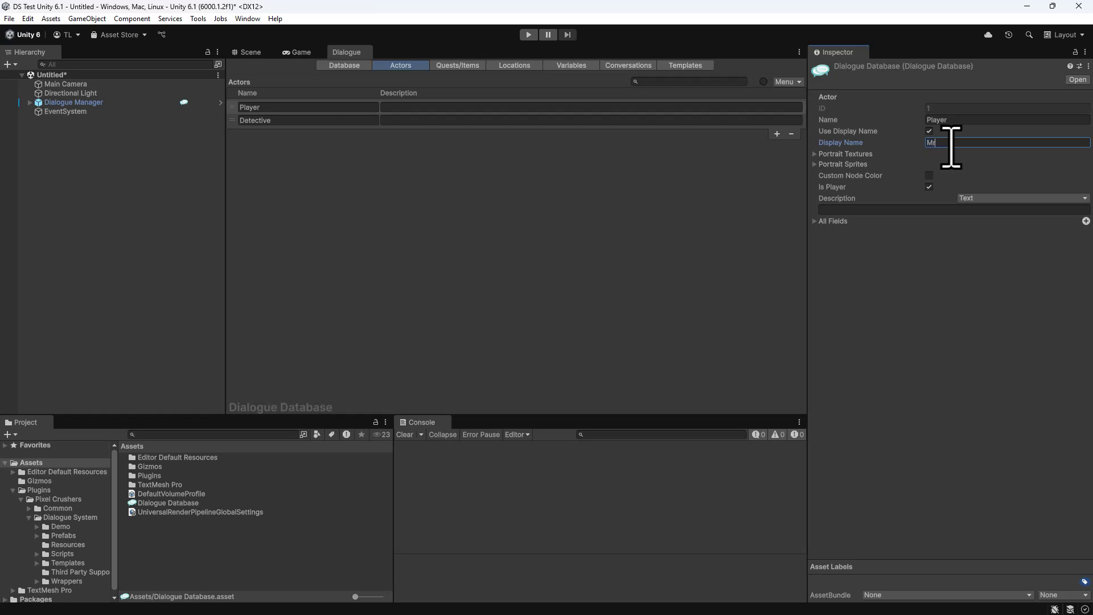
pyautogui.write('. Smith')
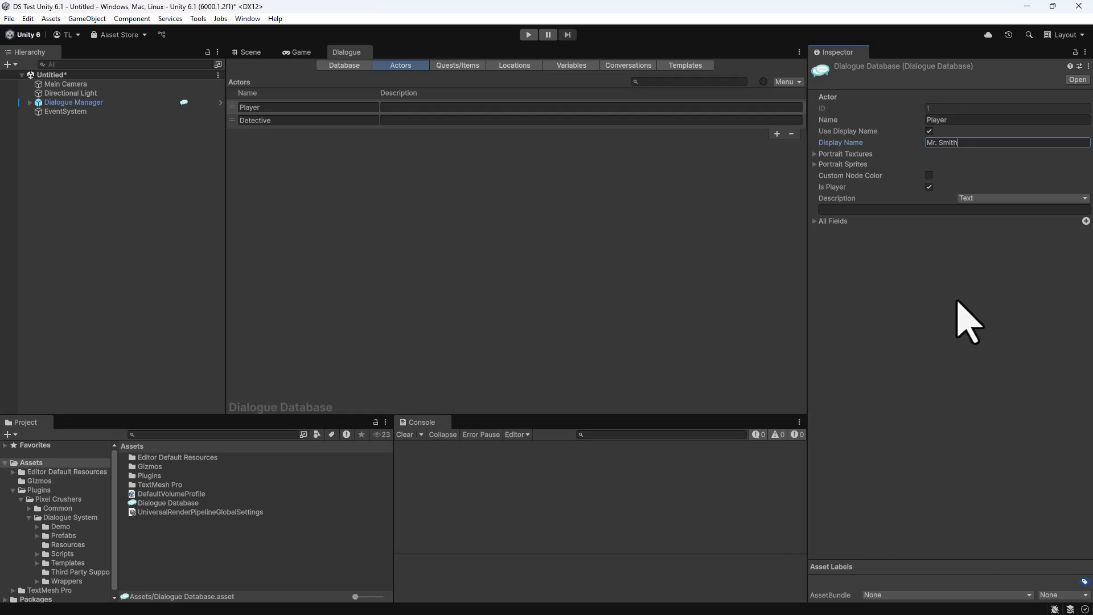
# - Add a Boolean variable AtWork with the description 'Player was at work.'
pyautogui.click(558, 68)
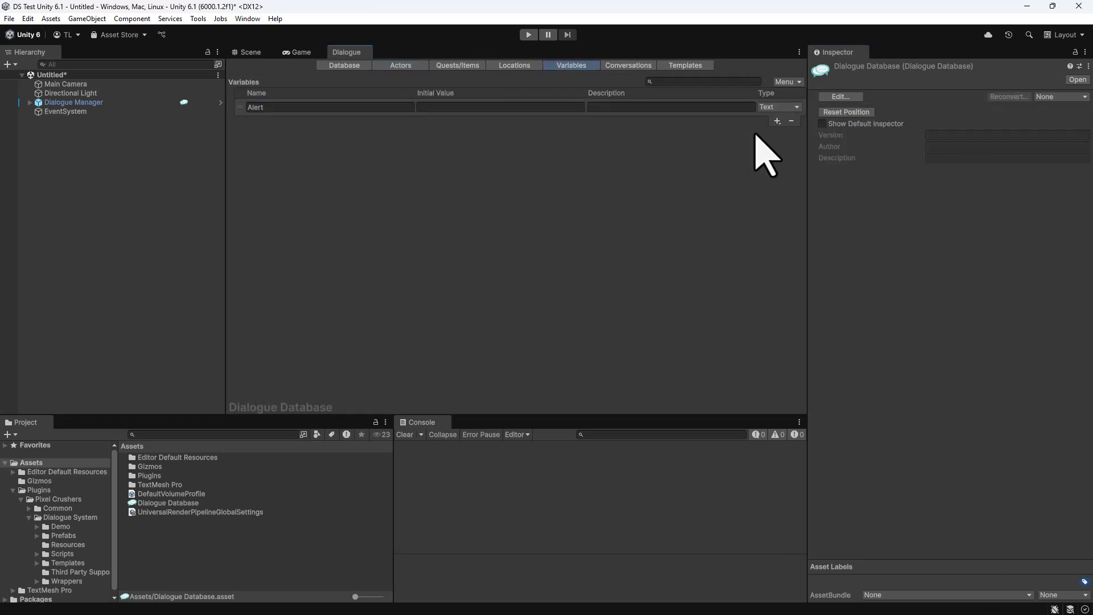
pyautogui.click(777, 121)
pyautogui.click(800, 147)
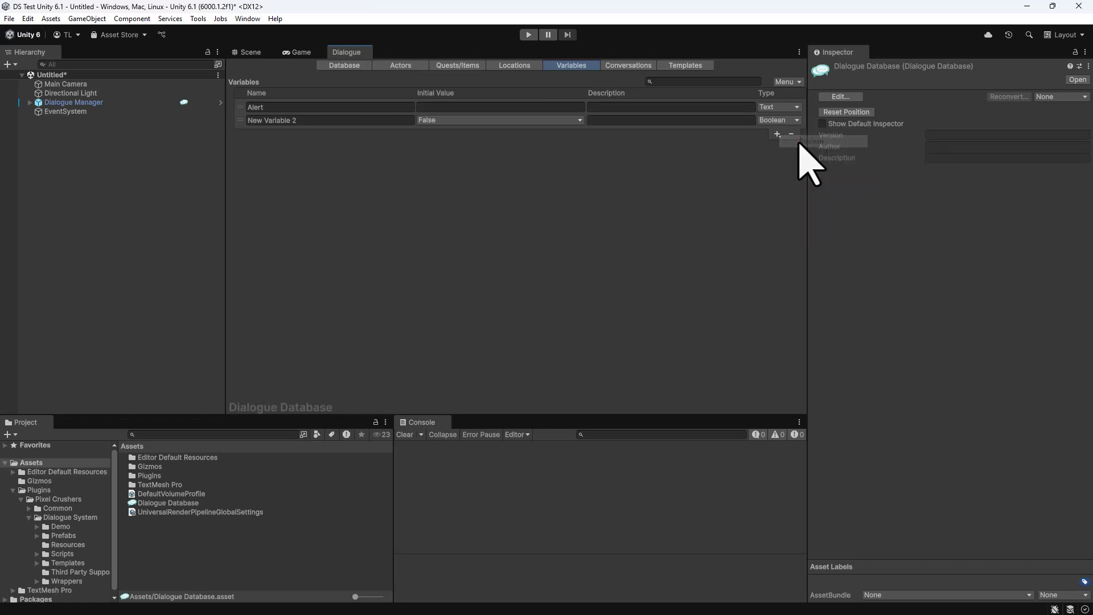
pyautogui.click(334, 120)
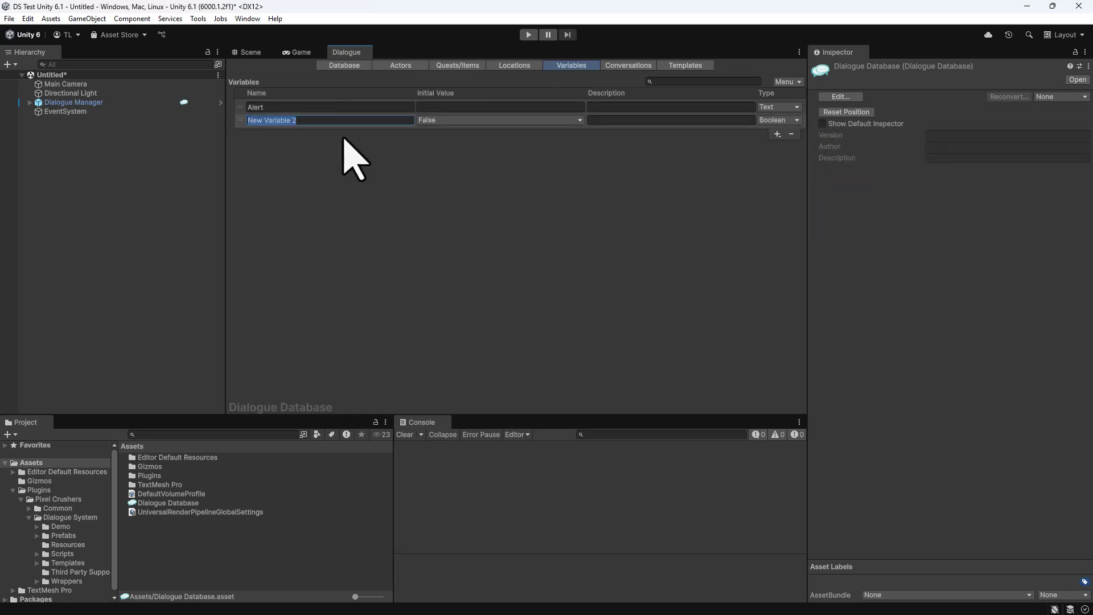
pyautogui.write('AtWork')
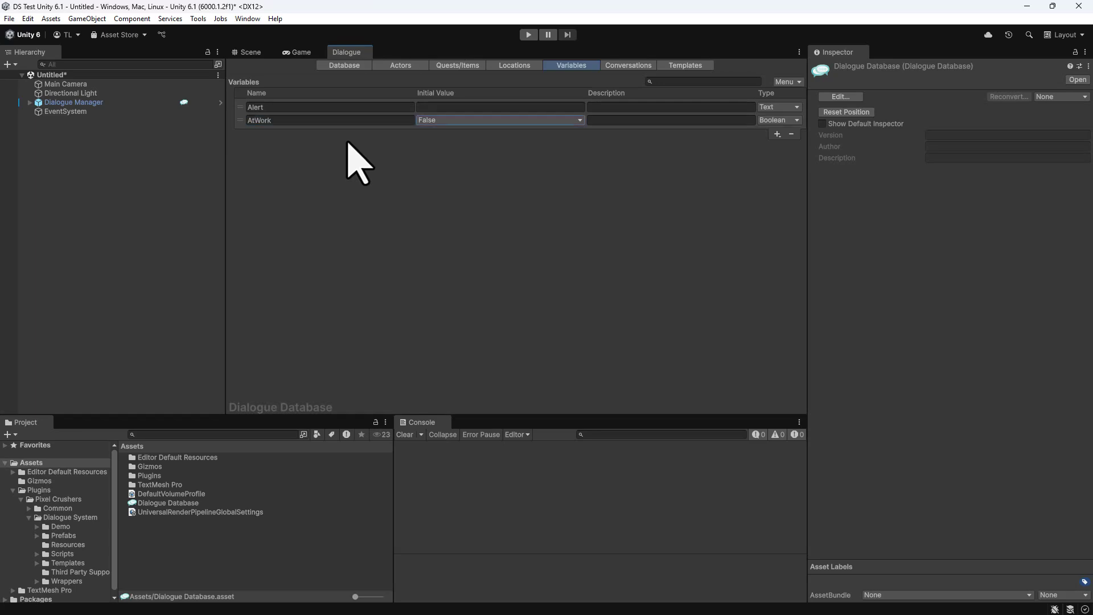
pyautogui.press('Tab')
pyautogui.write('Player was at work.')
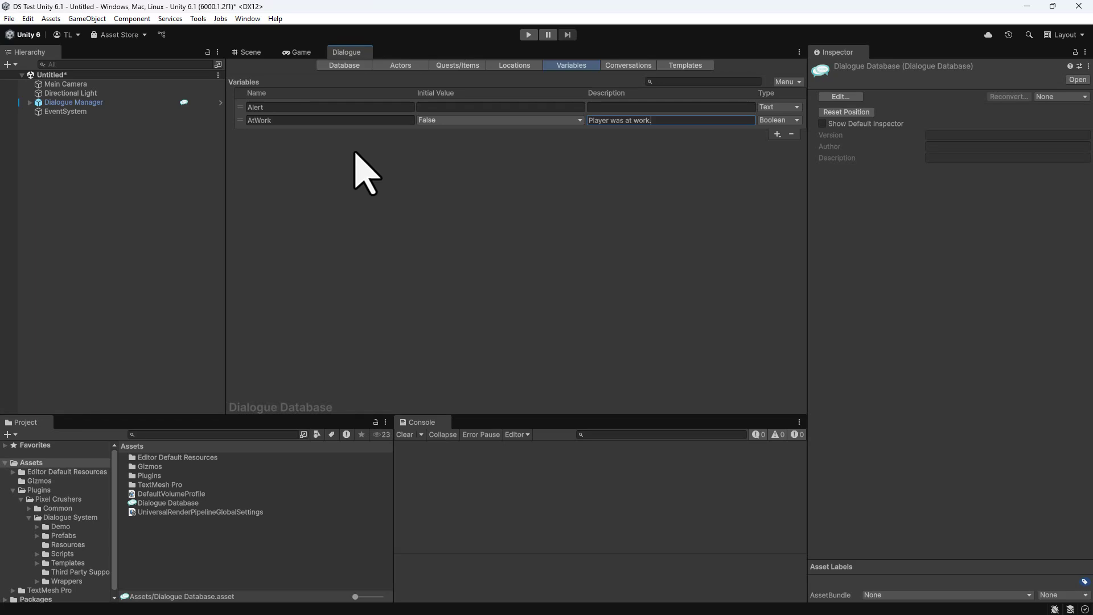
# - Create a new conversation and set its title to 'Questioning' in Conversation Properties
pyautogui.click(634, 66)
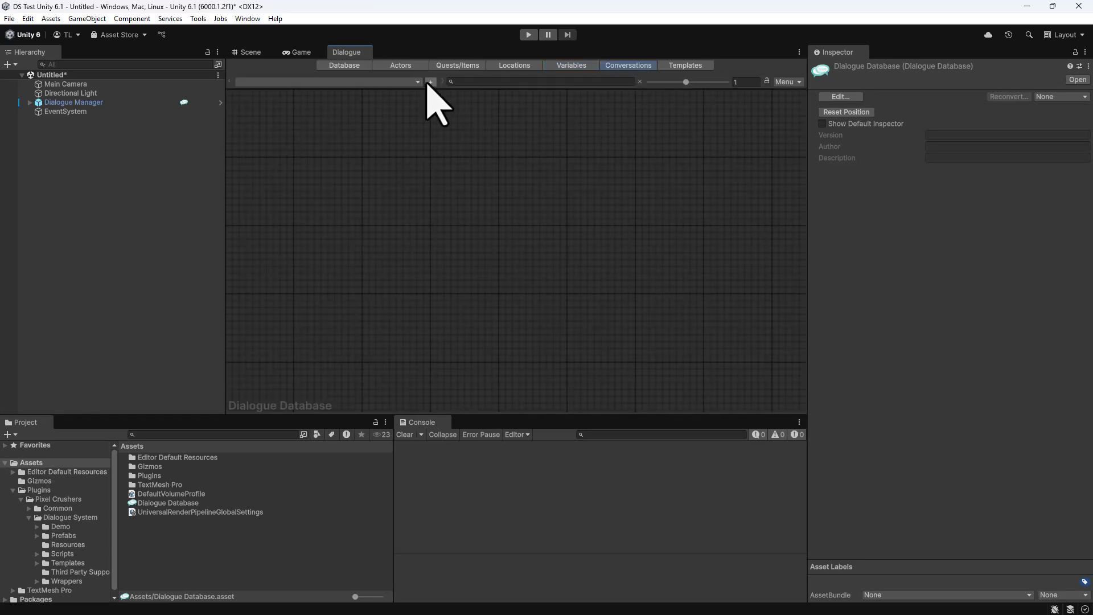
pyautogui.click(430, 82)
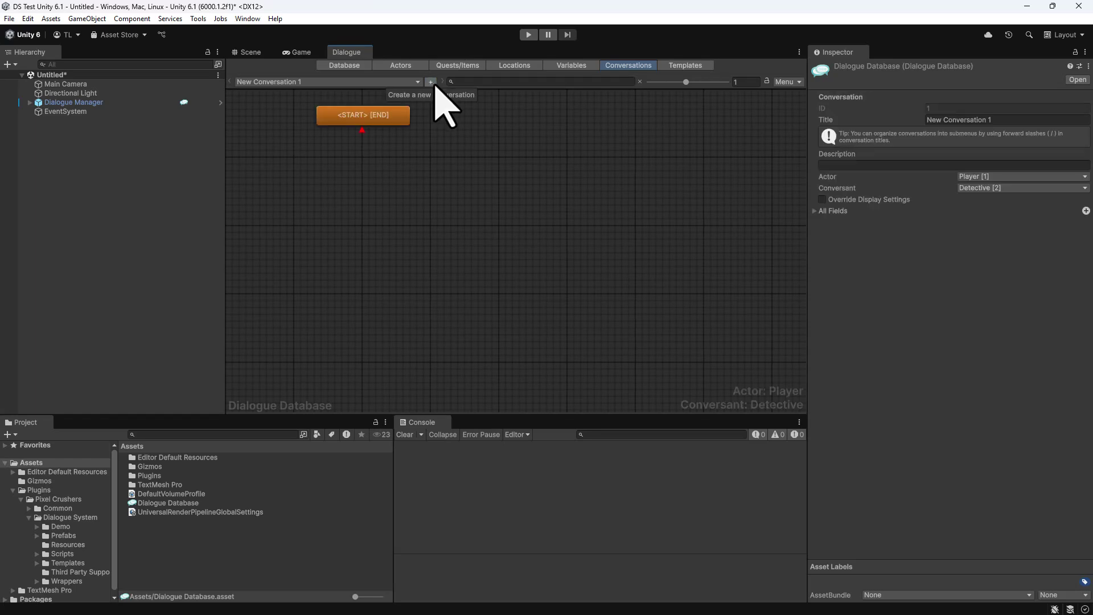
pyautogui.click(784, 82)
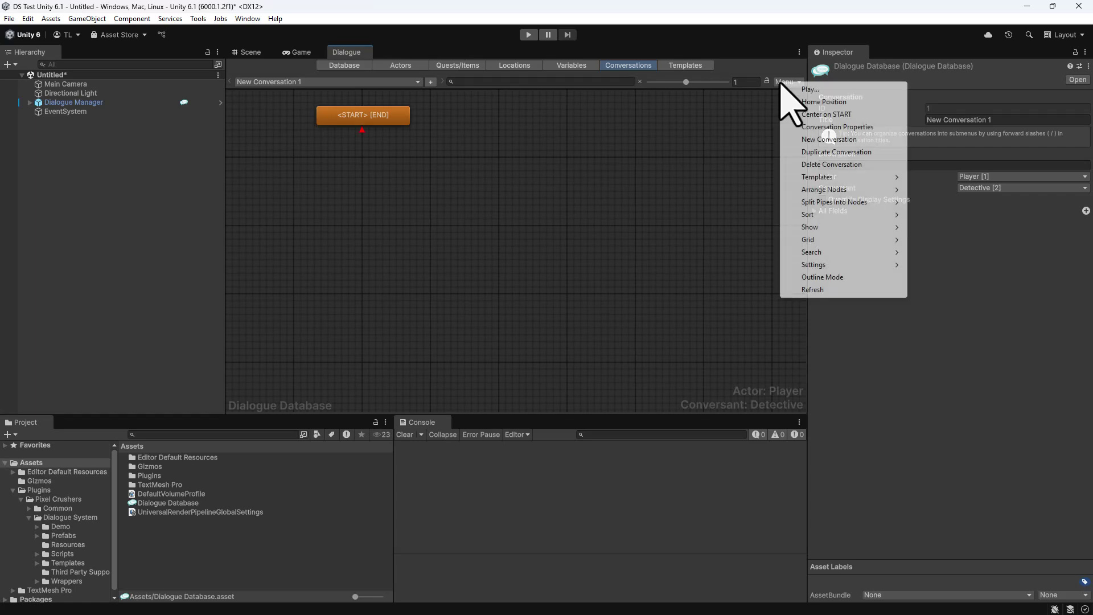
pyautogui.click(797, 127)
pyautogui.click(1000, 121)
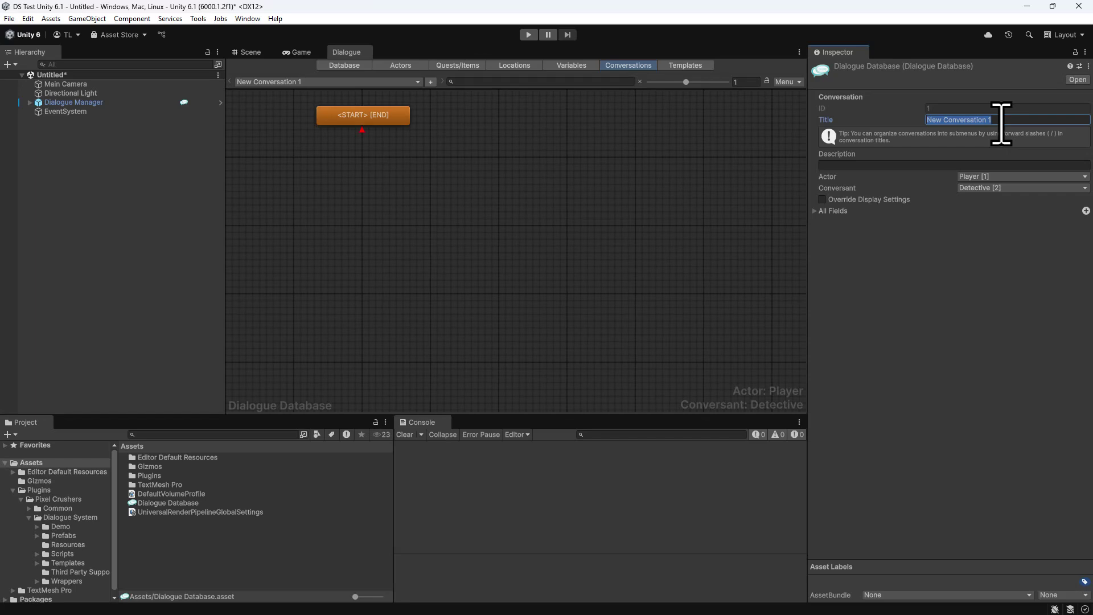
pyautogui.write('Questioning')
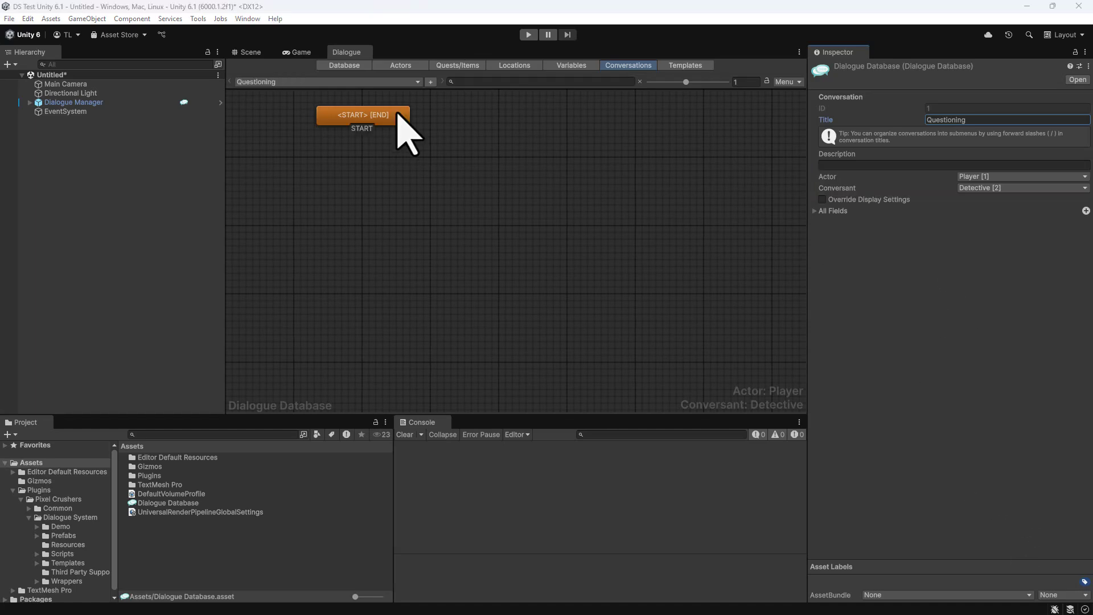
# - Add a first entry after START reading 'Got a minute, [var=Actor]?'
pyautogui.rightClick(348, 115)
pyautogui.click(373, 118)
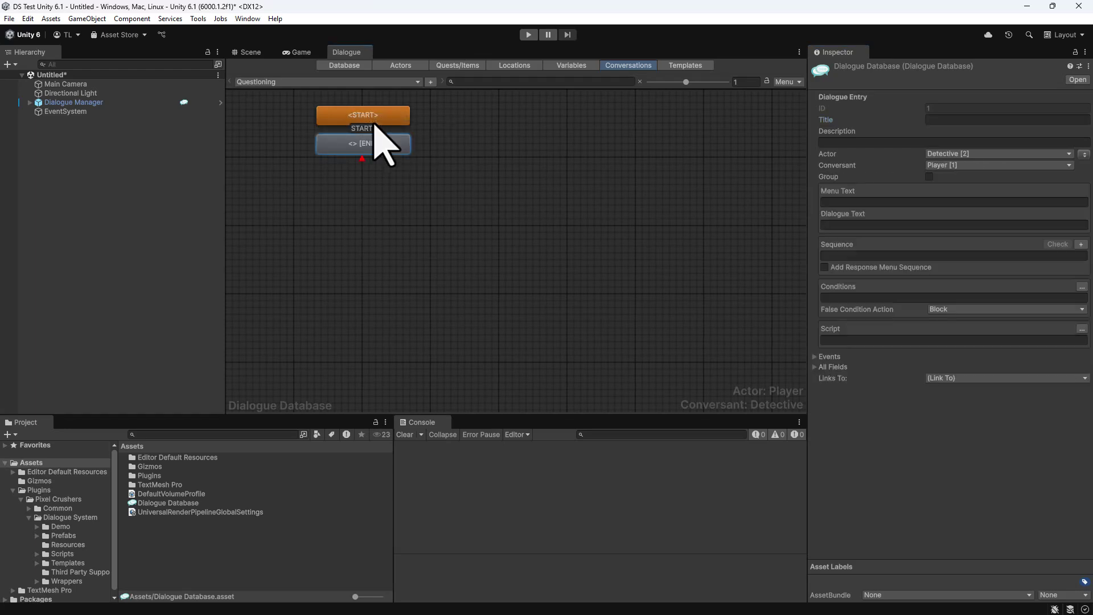
pyautogui.click(914, 226)
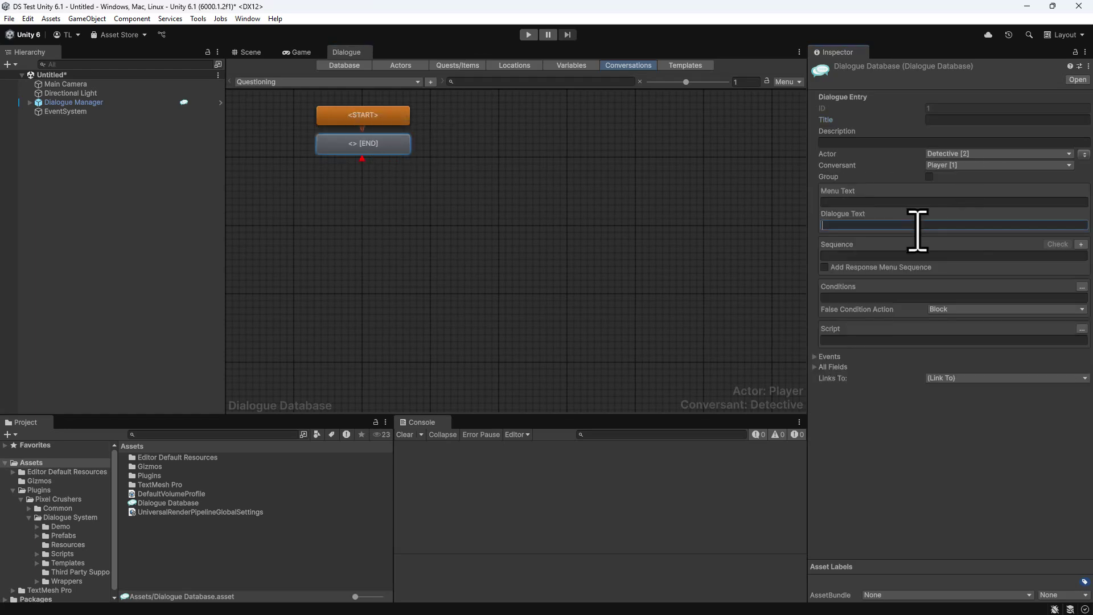
pyautogui.write('Got a minute, [var=Actor')
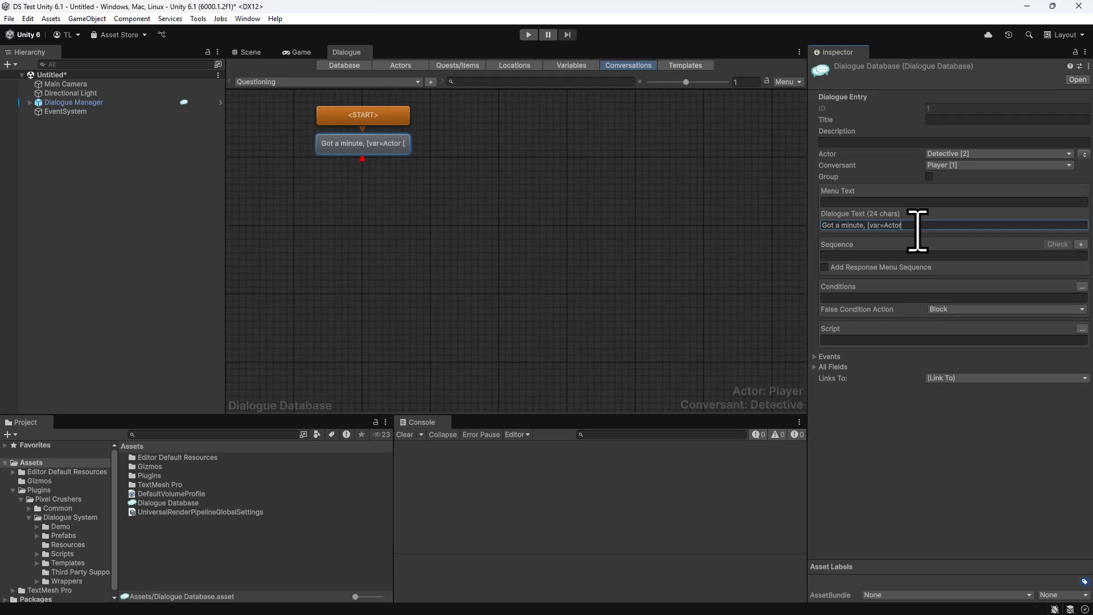
pyautogui.write(']?')
# - Add a Detective follow-up line: 'Where were you at 9 PM last night?'
pyautogui.rightClick(382, 144)
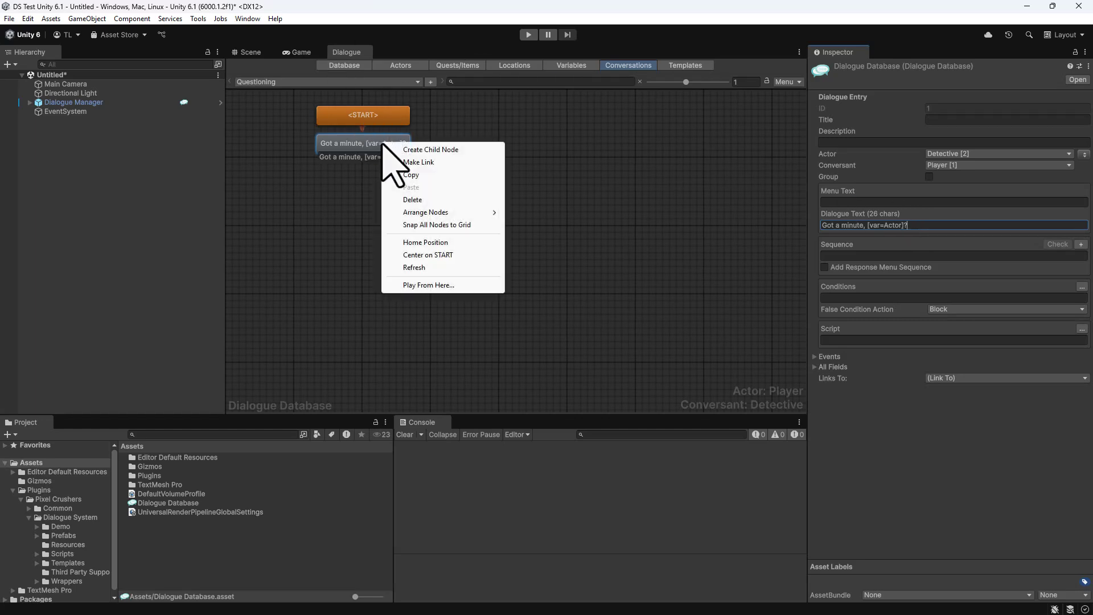
pyautogui.click(405, 149)
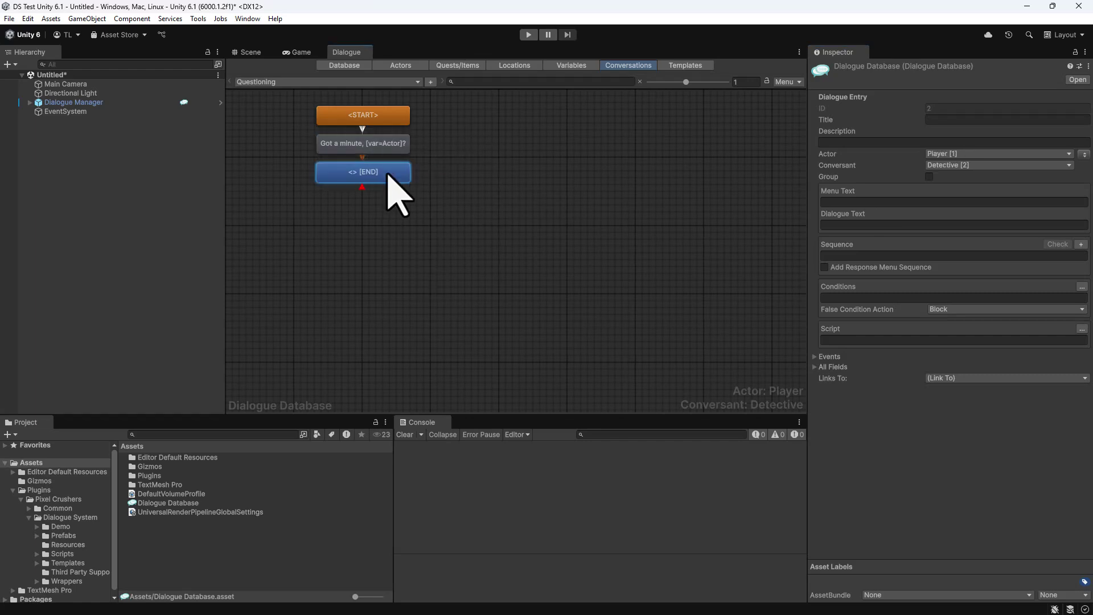
pyautogui.click(1083, 153)
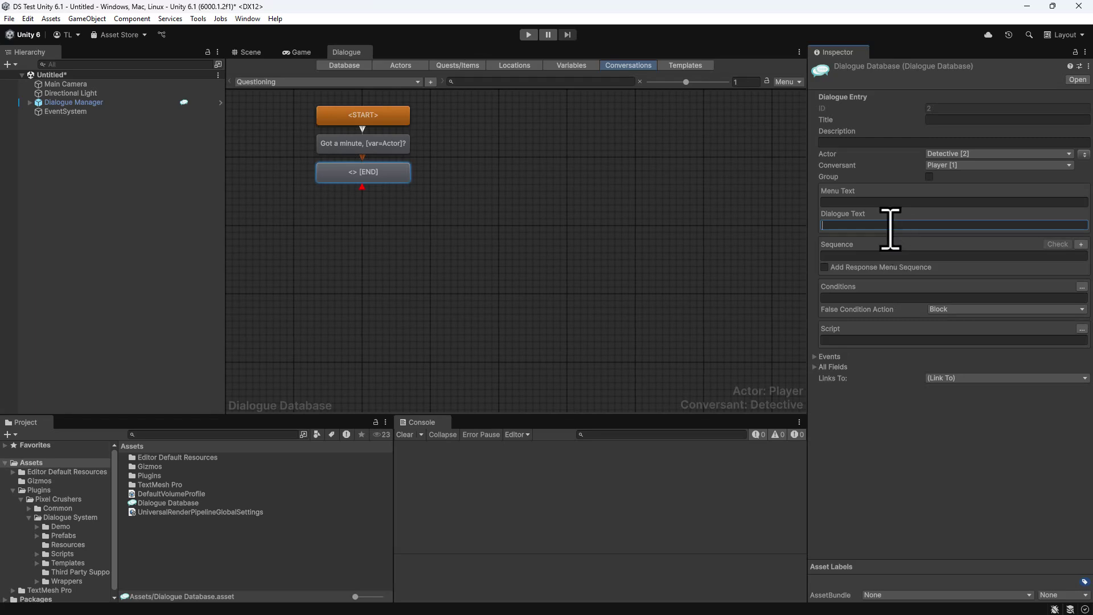
pyautogui.write('Where were you ')
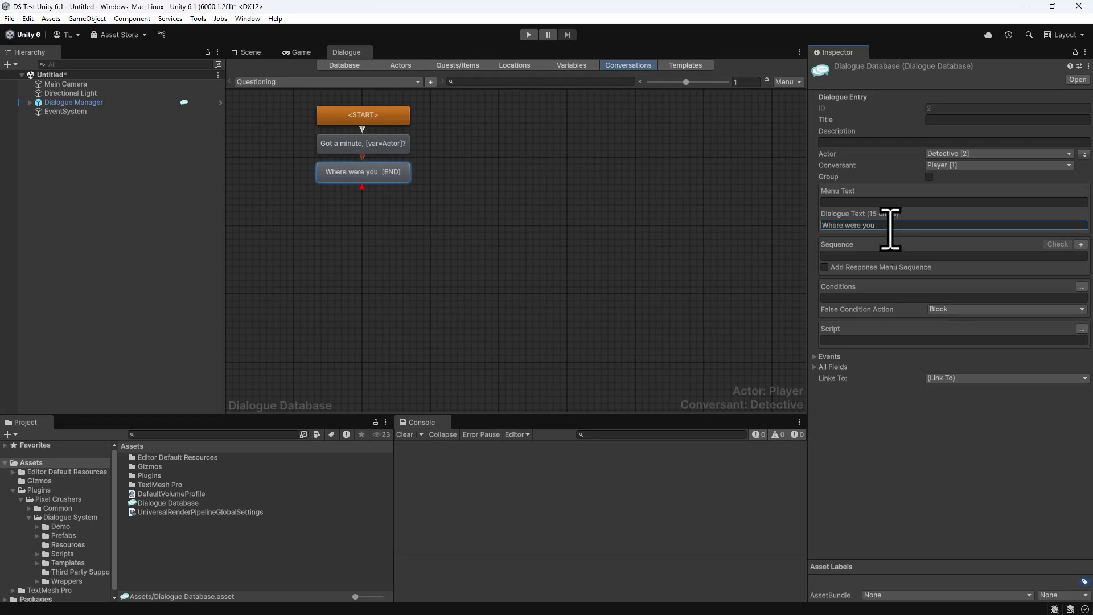
pyautogui.write('at 9 PM last night?')
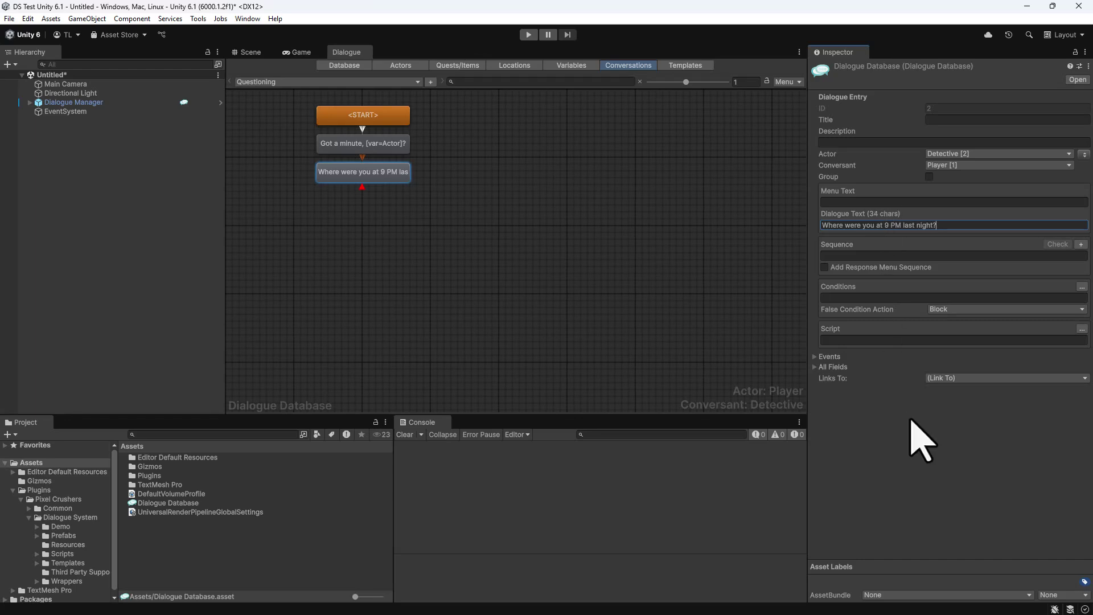
# - Add two reply nodes under the 9 PM question and arrange the nodes vertically
pyautogui.rightClick(345, 173)
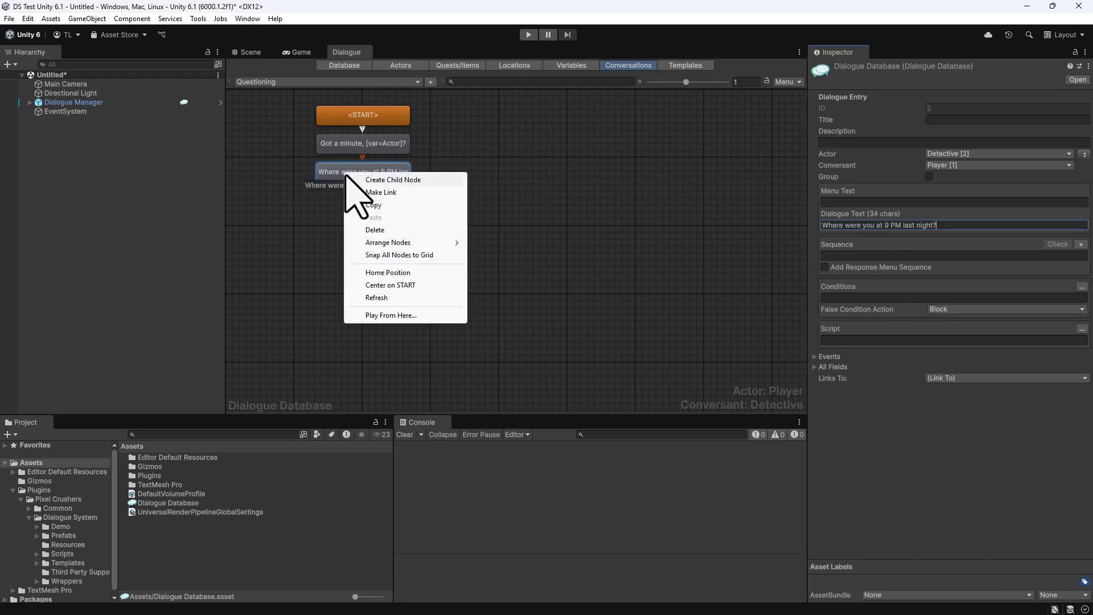
pyautogui.click(361, 183)
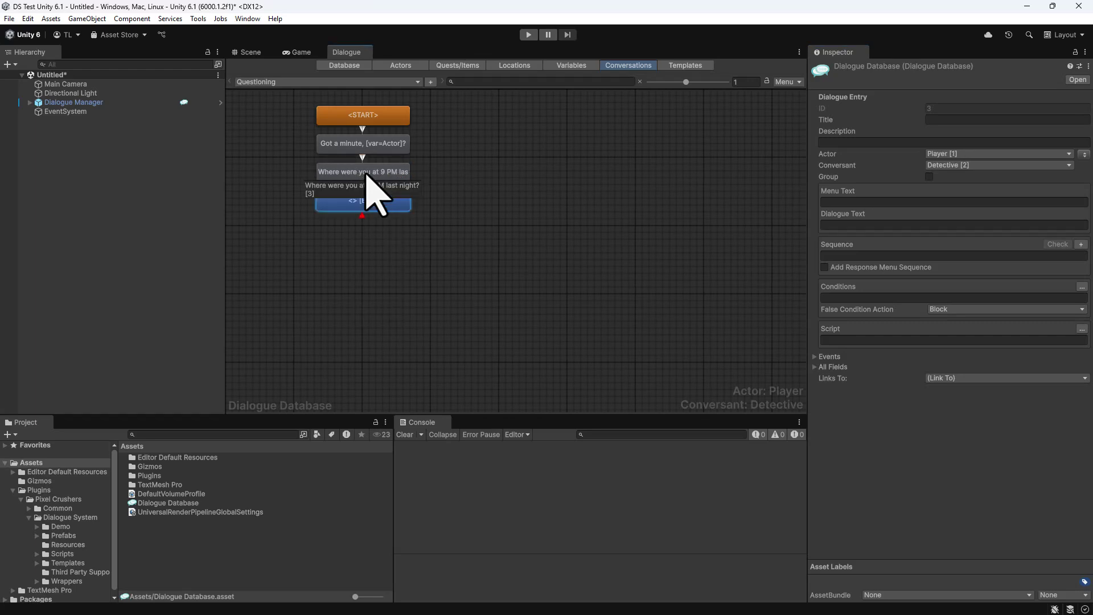
pyautogui.rightClick(367, 174)
pyautogui.click(403, 181)
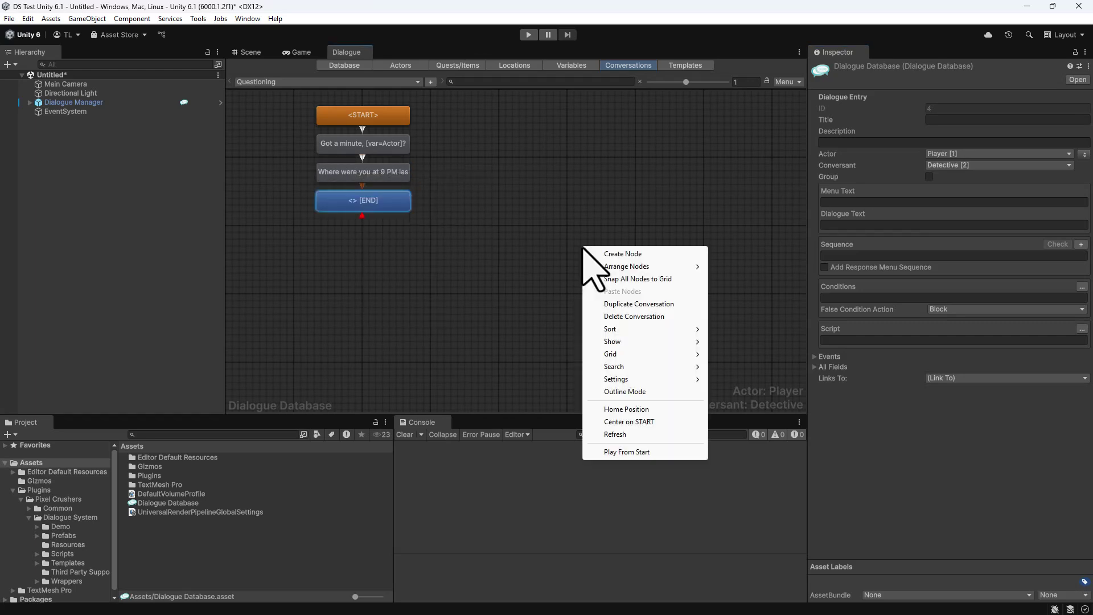
pyautogui.rightClick(583, 247)
pyautogui.moveTo(612, 267)
pyautogui.click(738, 267)
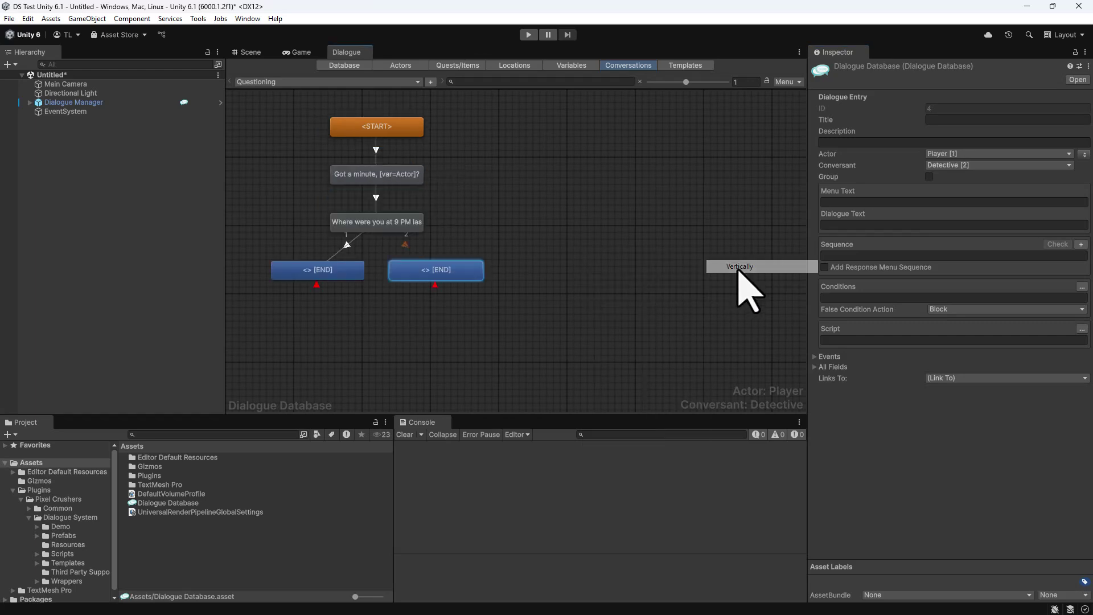
# - Set the reply texts to 'At home.' and 'At work.'
pyautogui.click(351, 272)
pyautogui.click(892, 225)
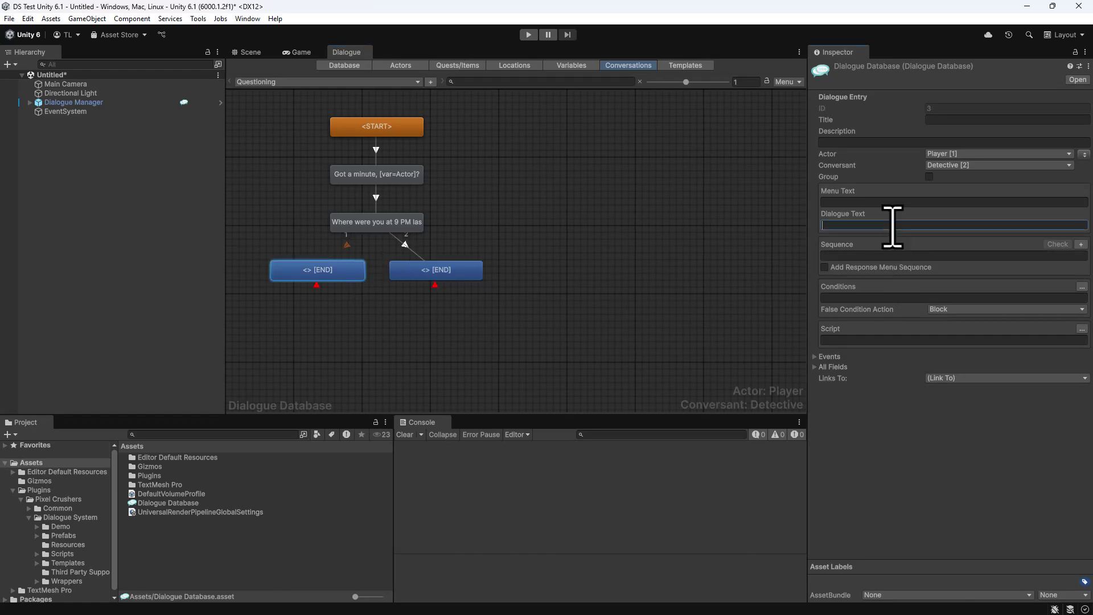
pyautogui.write('At home.')
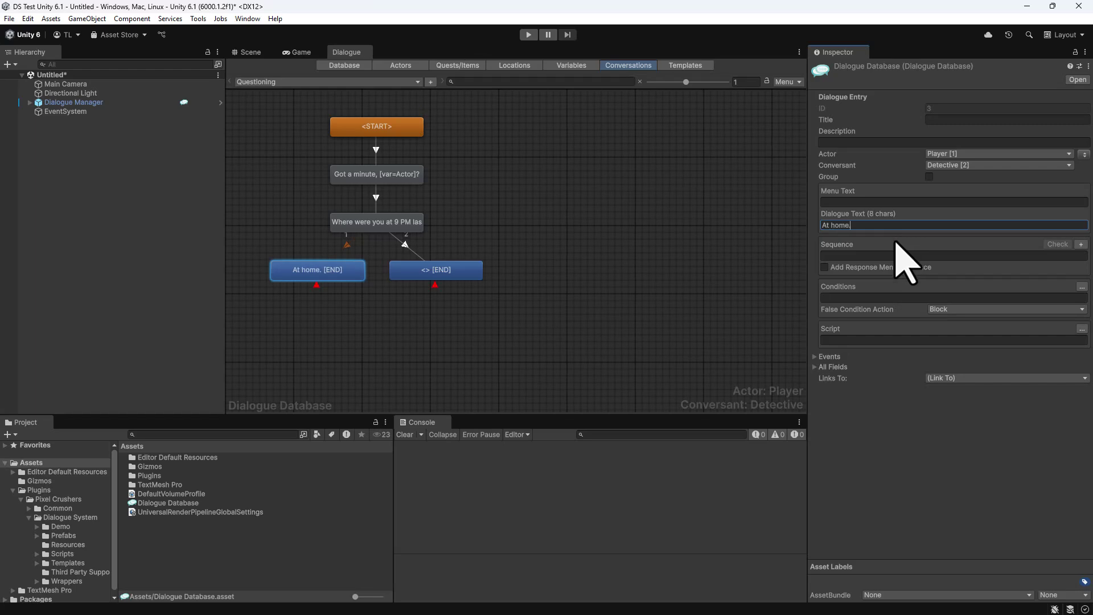
pyautogui.click(458, 273)
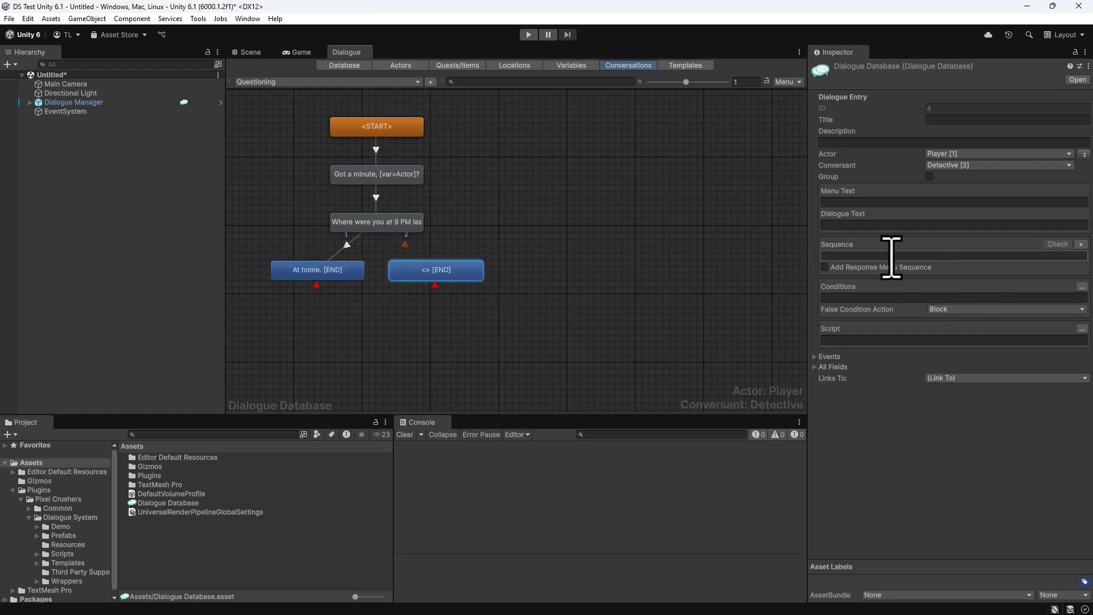
pyautogui.click(893, 225)
pyautogui.write('At ')
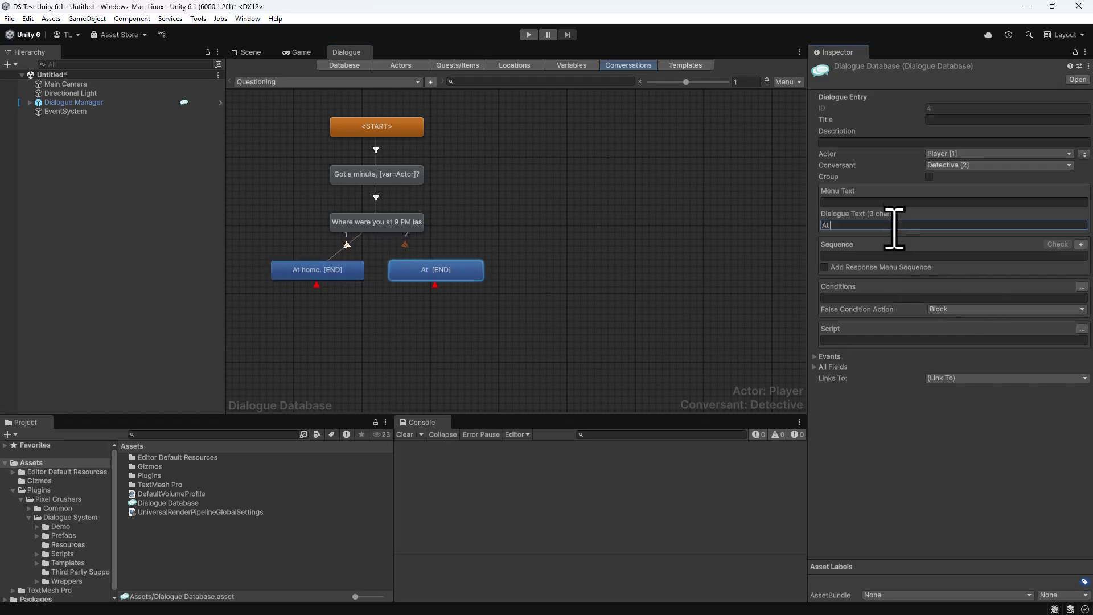
pyautogui.write('work.')
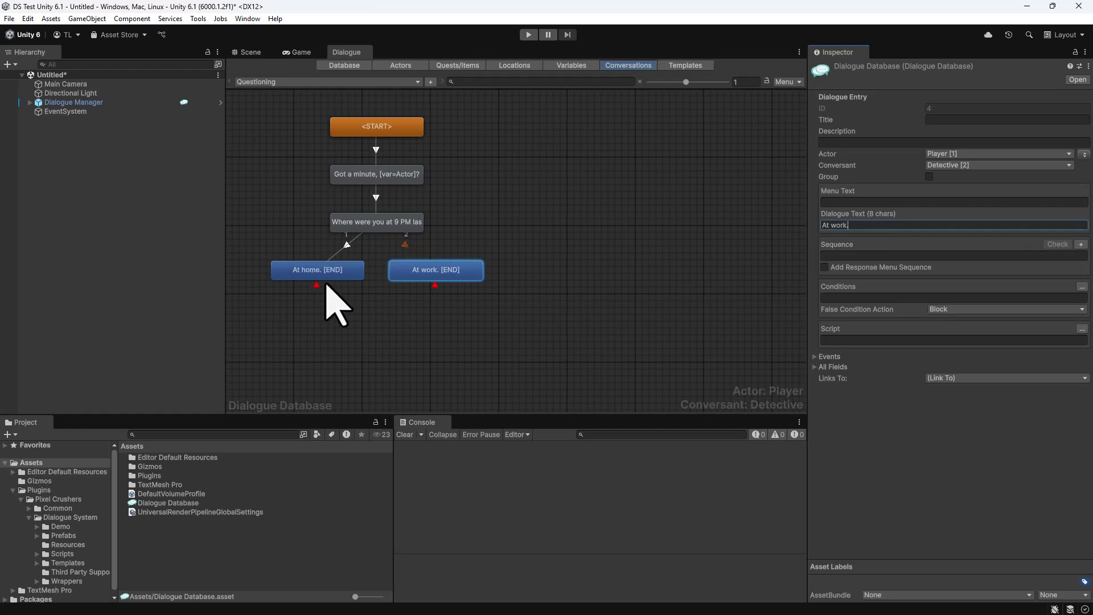
# - Add a Detective line about the 9 PM shop death, linked from both replies
pyautogui.rightClick(339, 270)
pyautogui.click(370, 274)
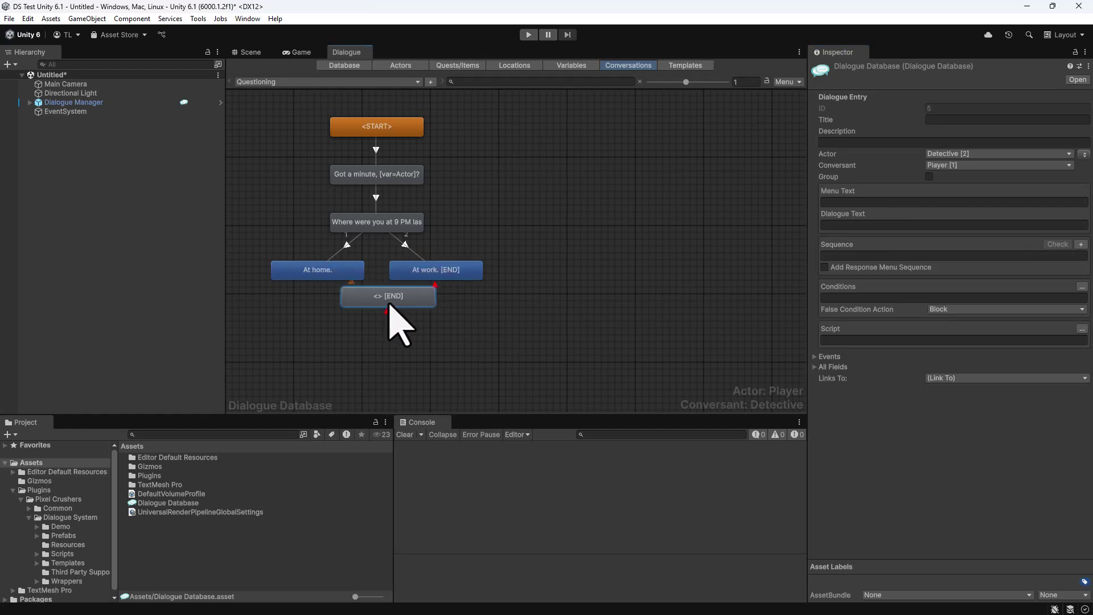
pyautogui.moveTo(389, 306); pyautogui.dragTo(382, 319)
pyautogui.rightClick(447, 270)
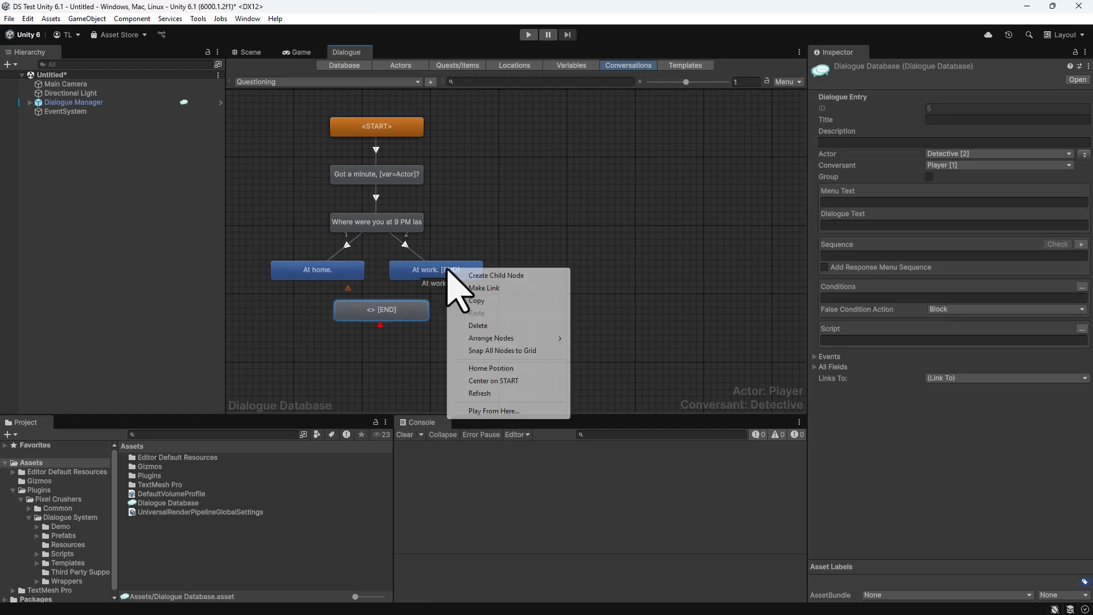
pyautogui.click(484, 287)
pyautogui.click(404, 312)
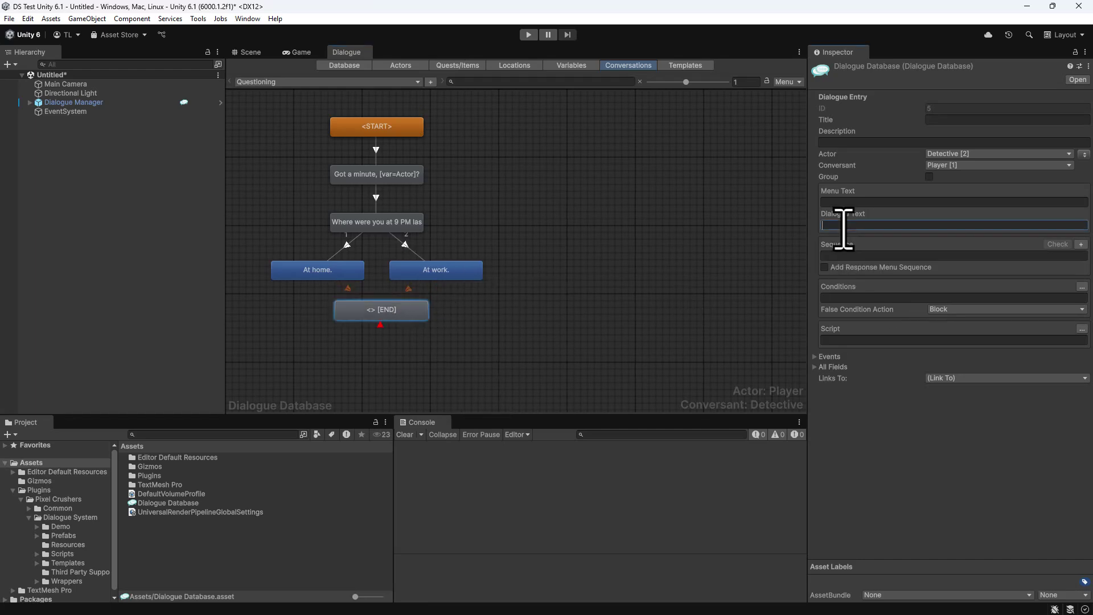
pyautogui.write('Lacy Devine was found dead in your shop. Time of death was 9 PM.')
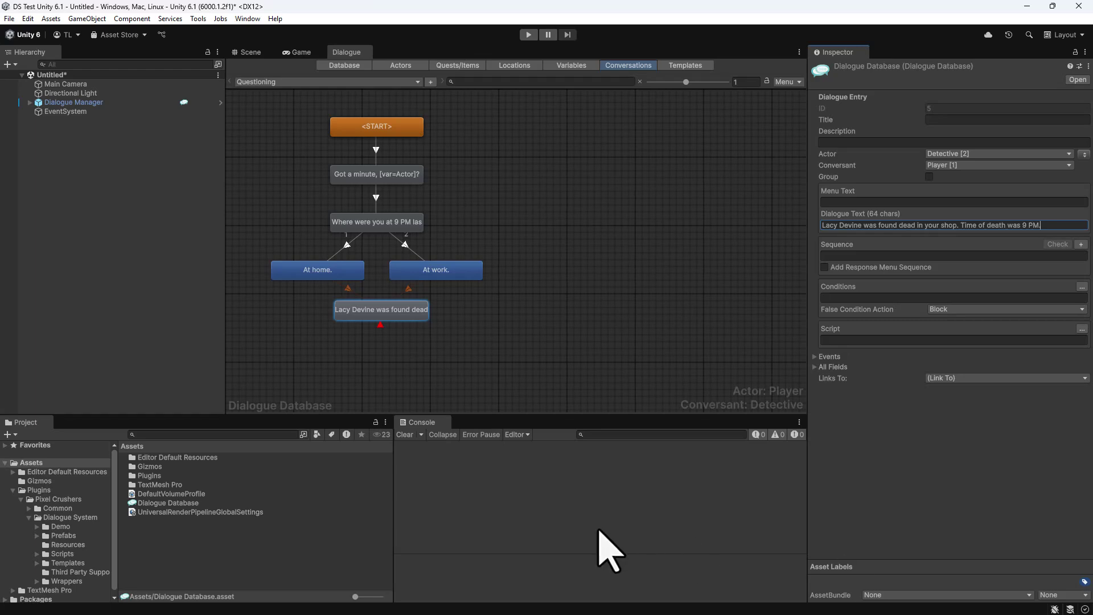
# - Add the Player's reply 'I was home asleep.' after the death report
pyautogui.rightClick(387, 312)
pyautogui.click(406, 317)
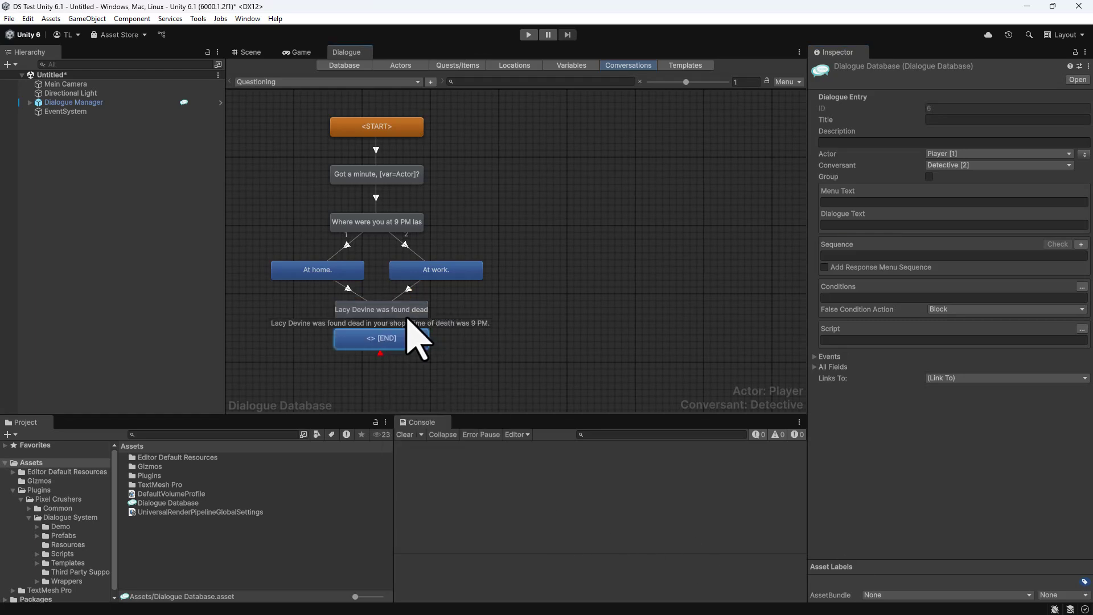
pyautogui.click(882, 225)
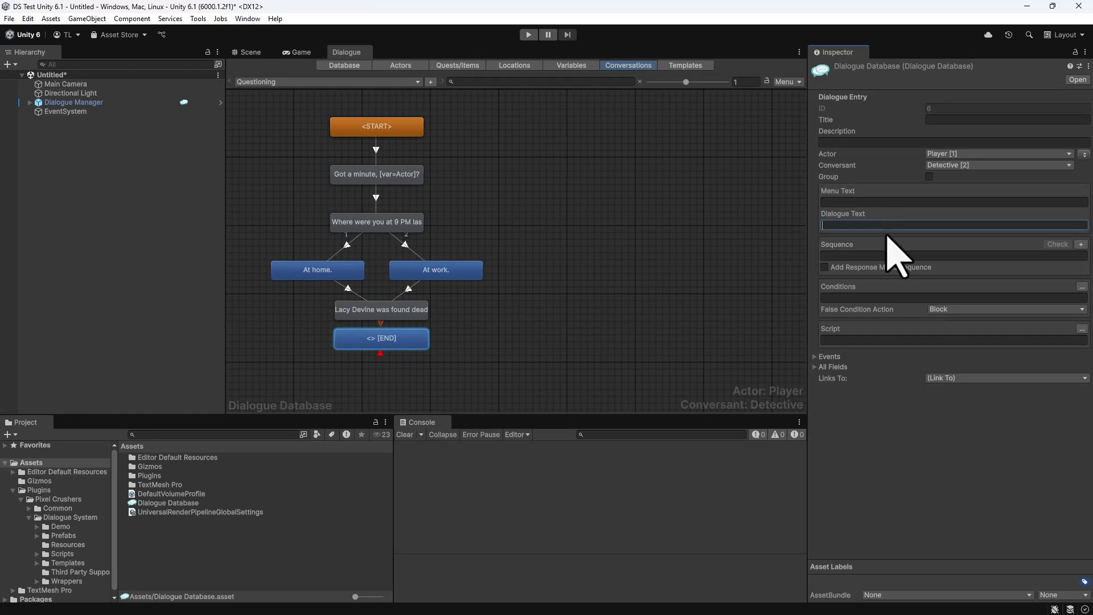
pyautogui.write('I was home asleep.')
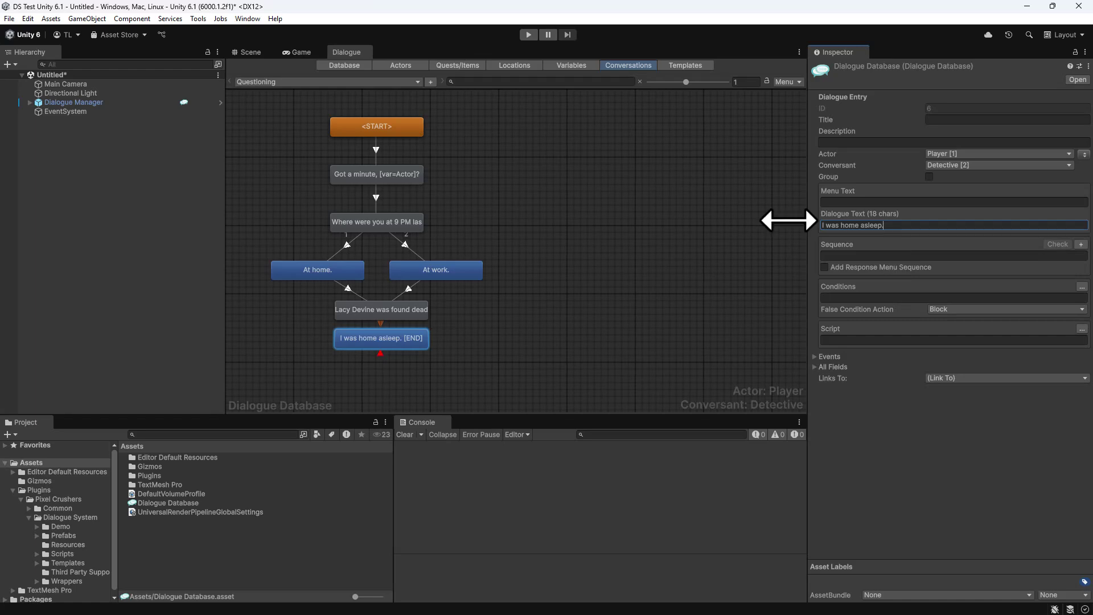
# - Add two Detective response nodes after 'I was home asleep.', placed left and right
pyautogui.rightClick(397, 340)
pyautogui.click(427, 343)
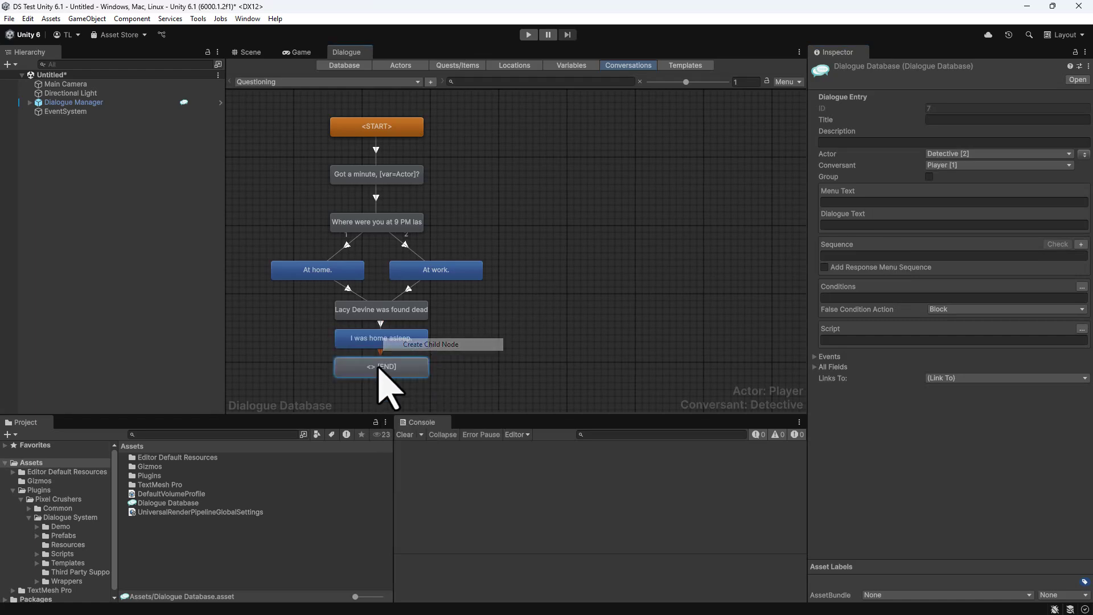
pyautogui.moveTo(374, 369); pyautogui.dragTo(310, 384)
pyautogui.rightClick(387, 341)
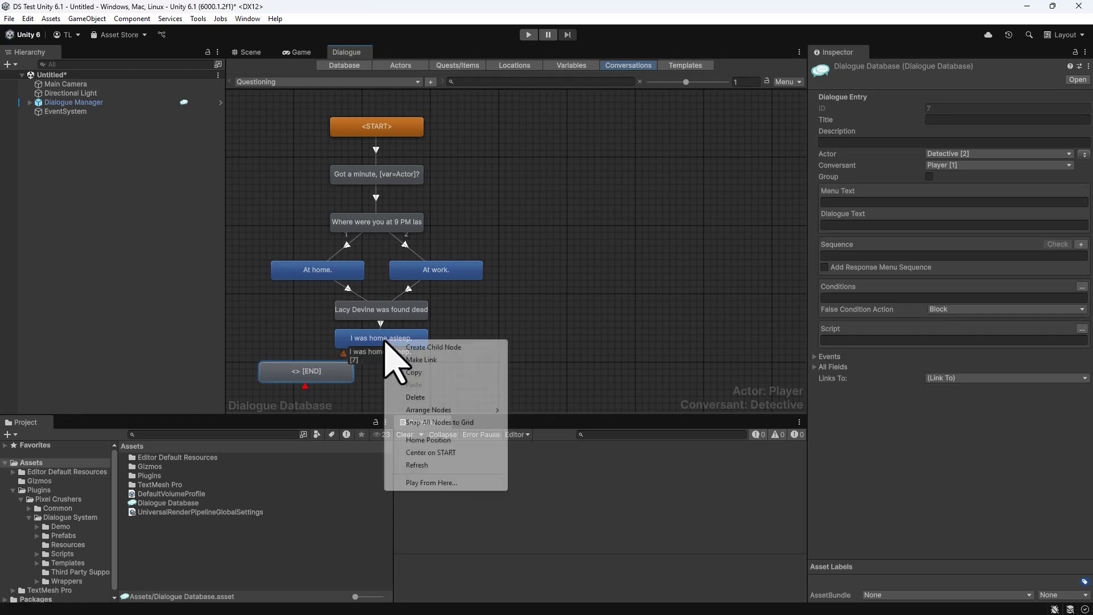
pyautogui.click(415, 348)
pyautogui.moveTo(393, 368); pyautogui.dragTo(455, 371)
# - Enter 'Checks out. You're free to go.' and 'Didn't you say you were at work? You're under arrest.'
pyautogui.click(344, 376)
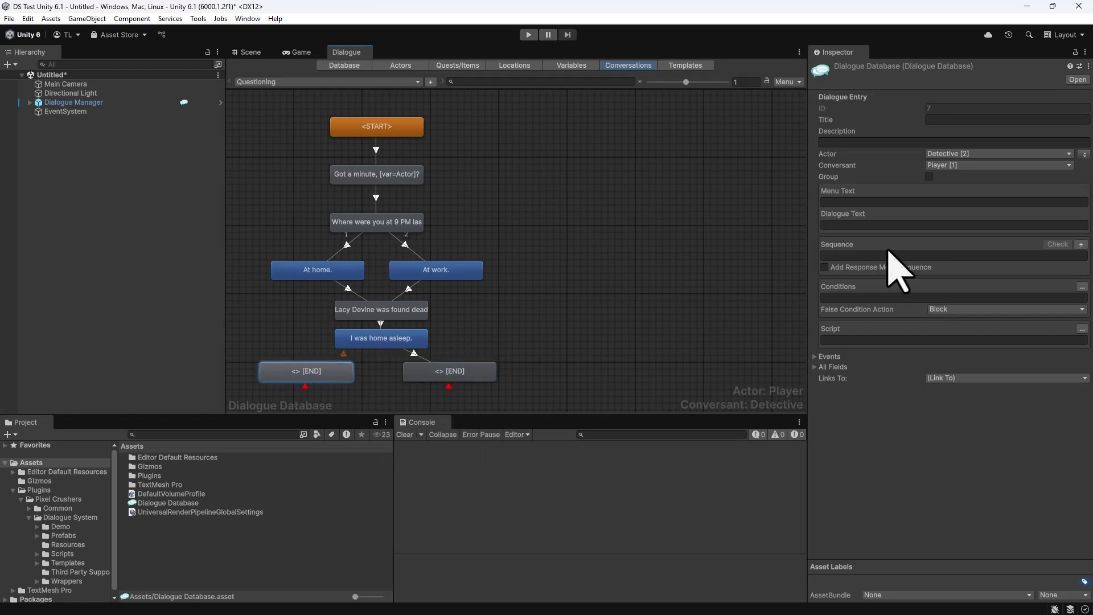
pyautogui.click(886, 225)
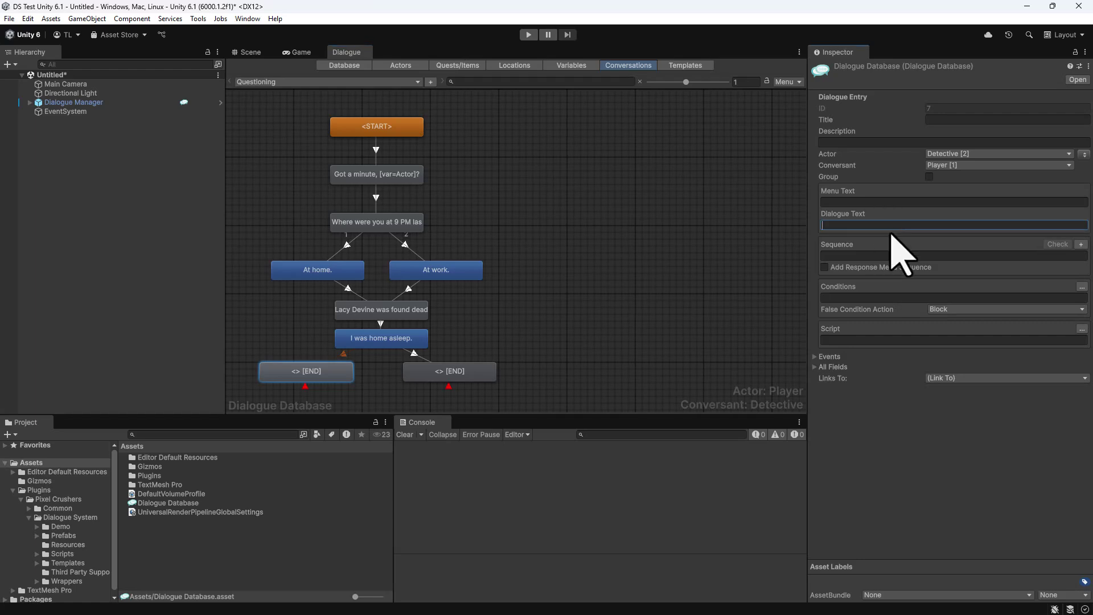
pyautogui.write('Checks out. ')
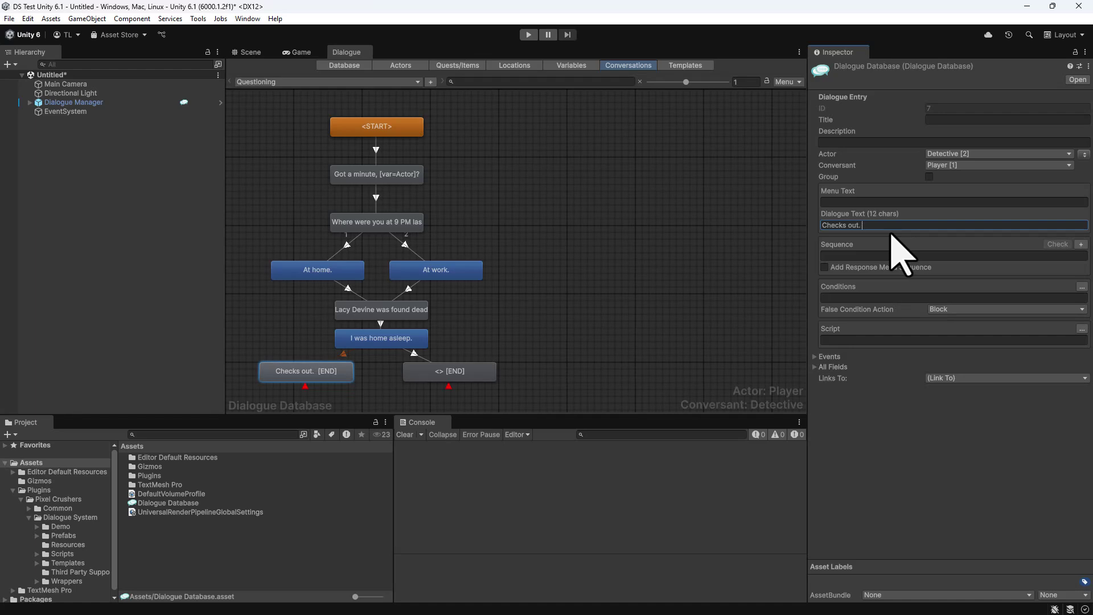
pyautogui.write("You're free to go.")
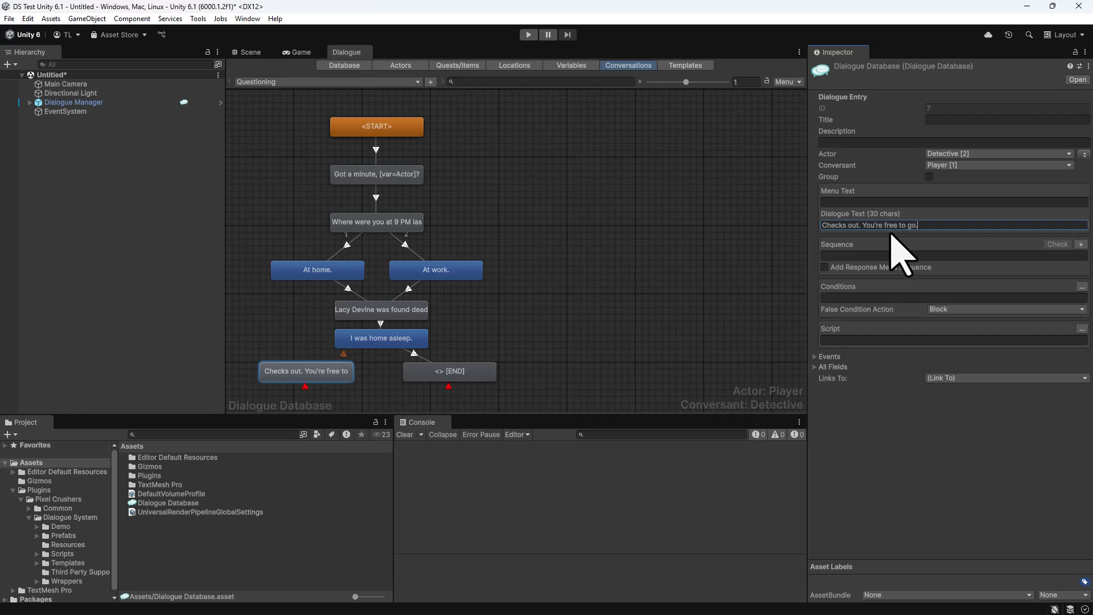
pyautogui.click(453, 373)
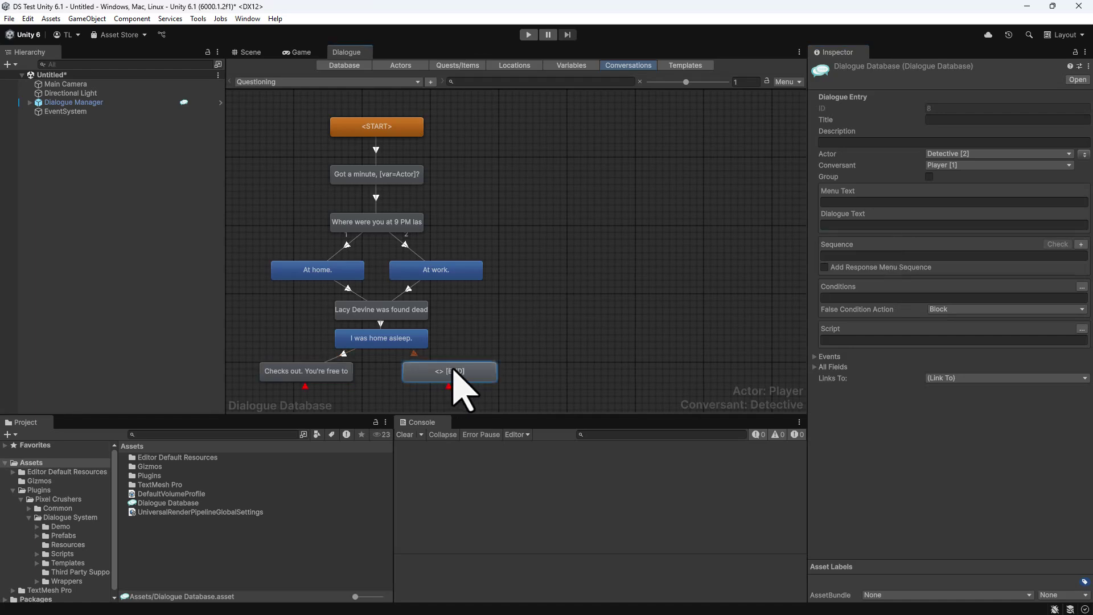
pyautogui.click(866, 225)
pyautogui.write('Dl')
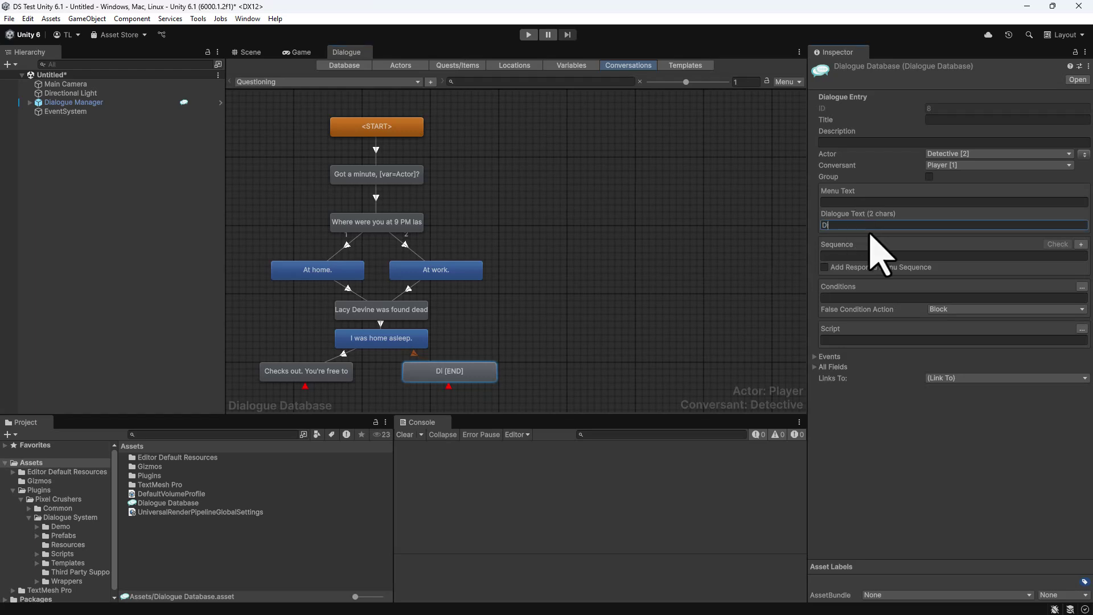
pyautogui.write("dn't you say y")
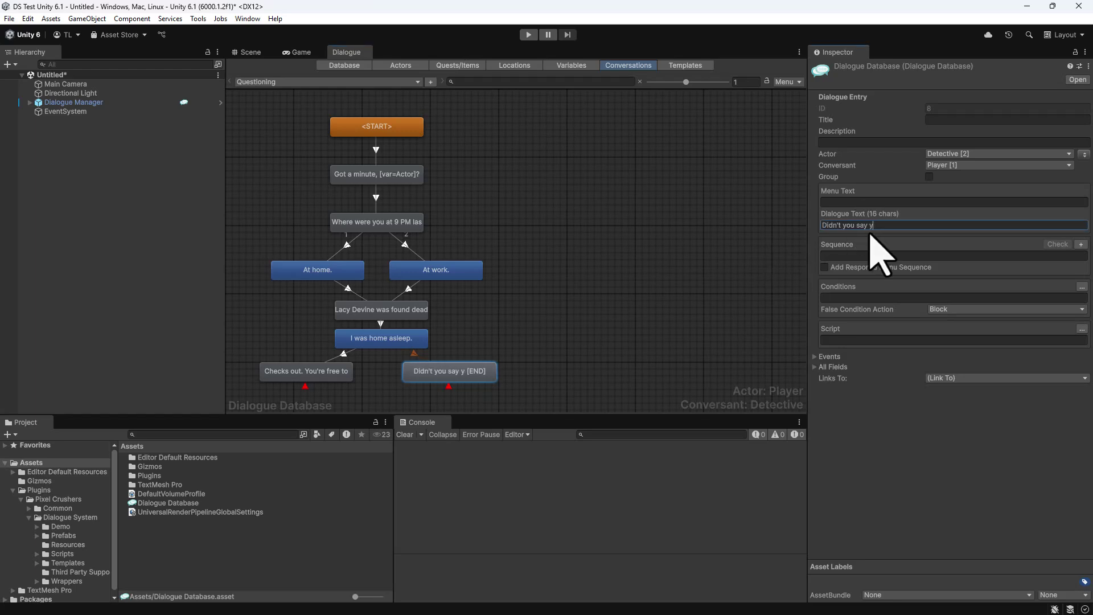
pyautogui.write("ou were at work? You're under arrest.")
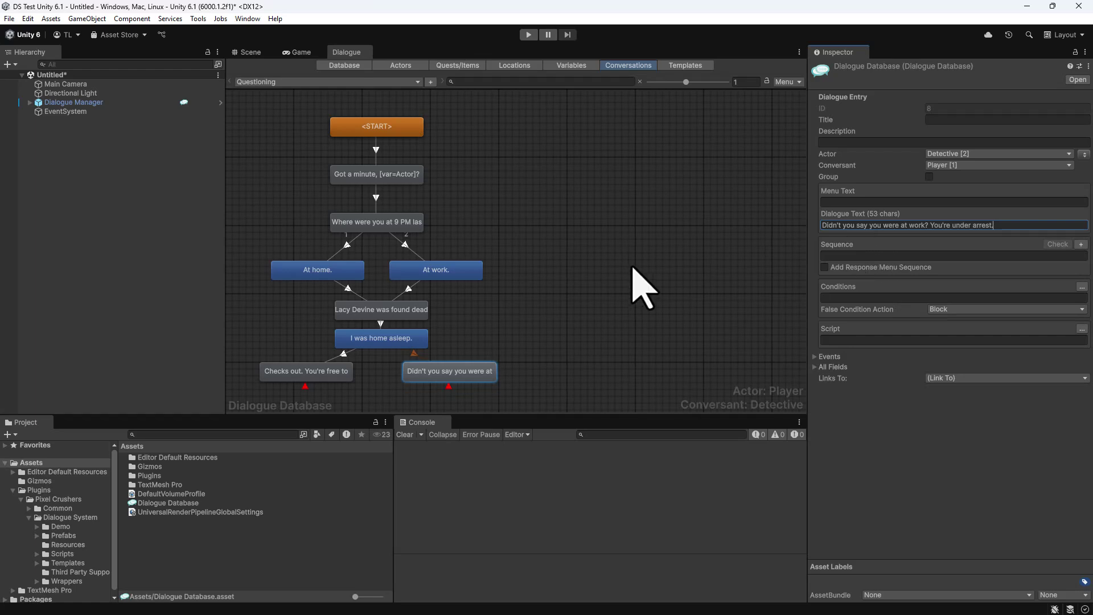
# - Add two Player reply nodes under the arrest line, placed lower left and lower right
pyautogui.moveTo(643, 413); pyautogui.dragTo(643, 453)
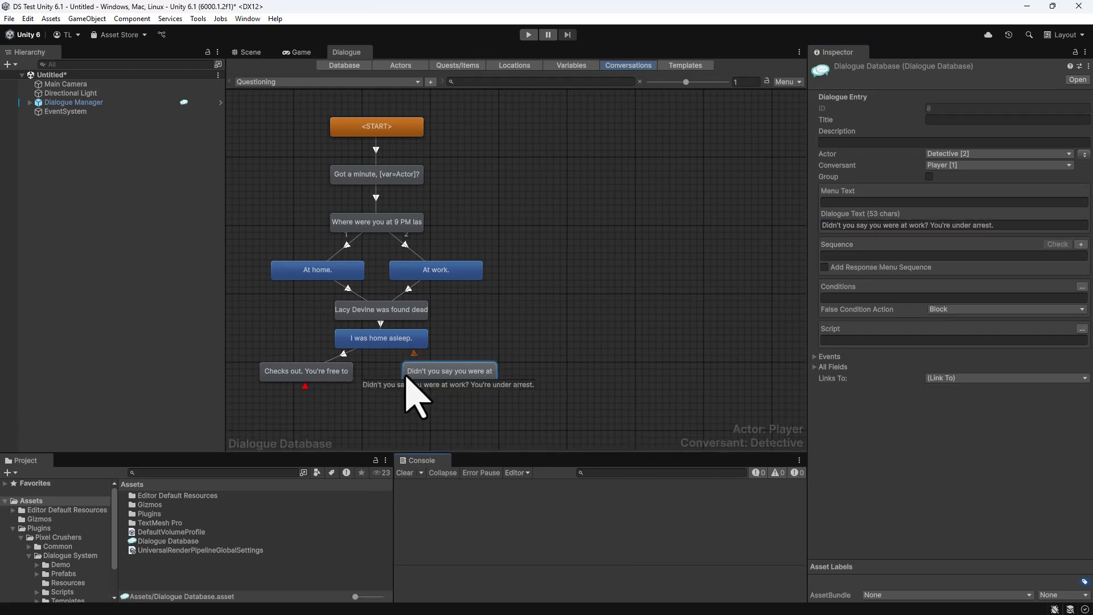
pyautogui.rightClick(440, 378)
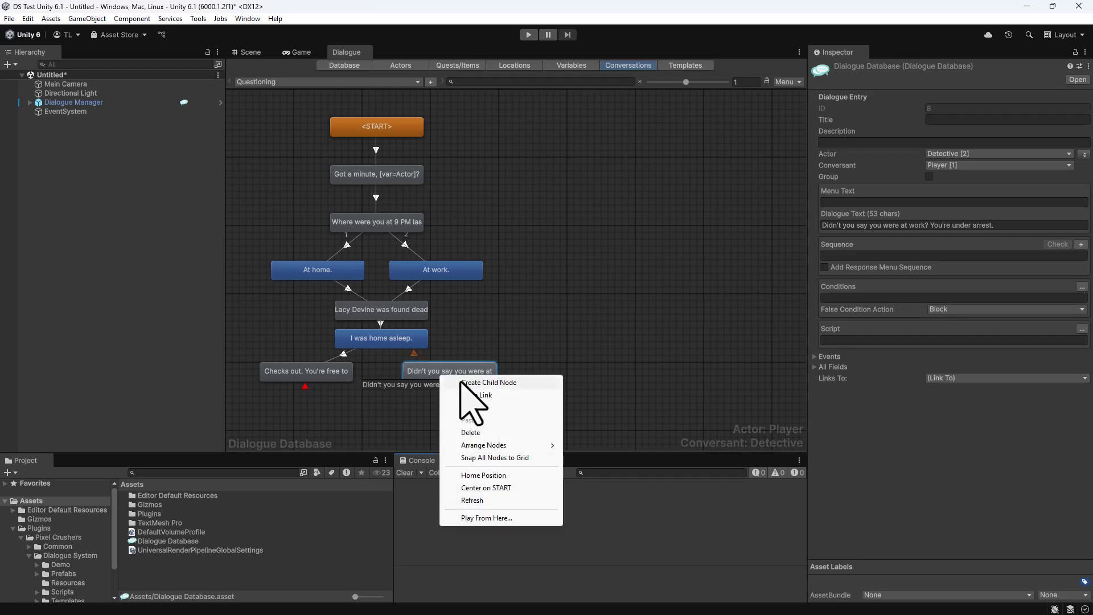
pyautogui.click(464, 381)
pyautogui.moveTo(464, 393); pyautogui.dragTo(386, 415)
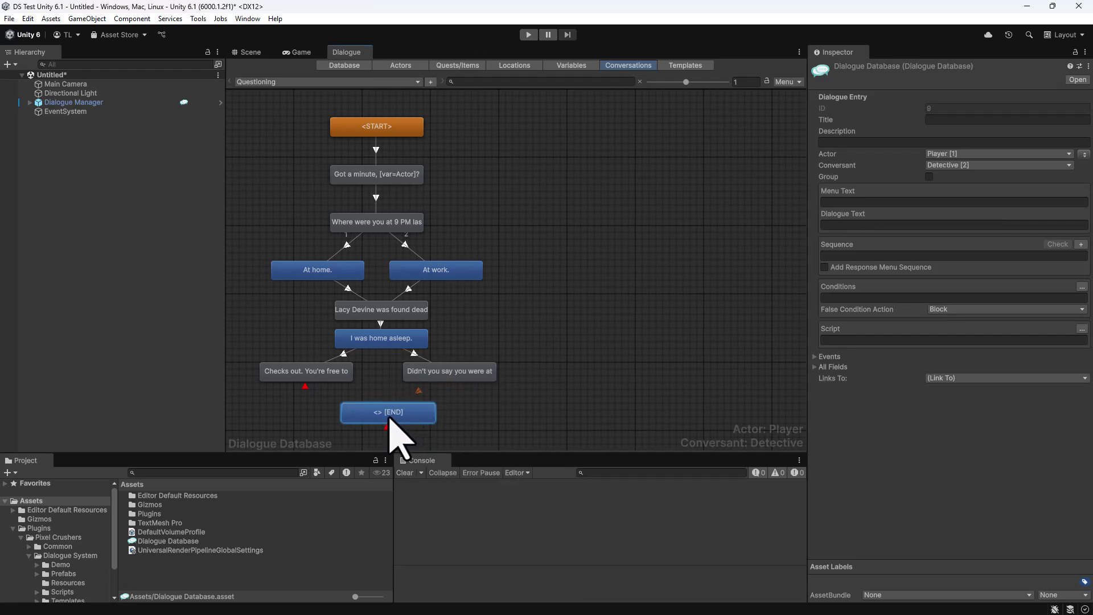
pyautogui.rightClick(464, 376)
pyautogui.click(472, 381)
pyautogui.moveTo(463, 401); pyautogui.dragTo(491, 418)
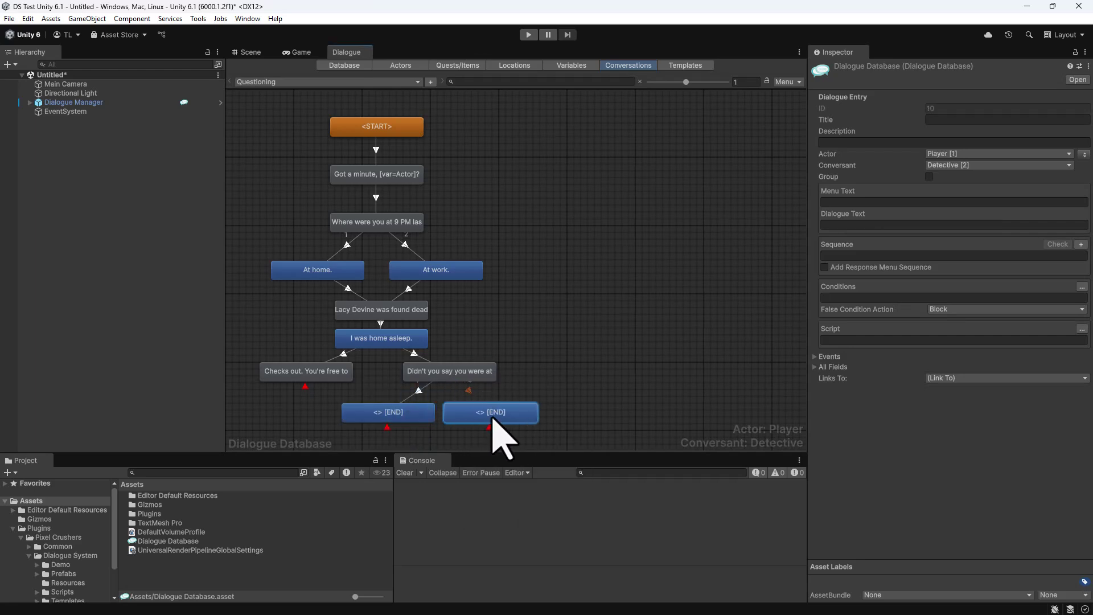
# - Set the replies' text to 'I want a lawyer!' and '[em1][Run.][/em1]'
pyautogui.click(407, 414)
pyautogui.click(875, 225)
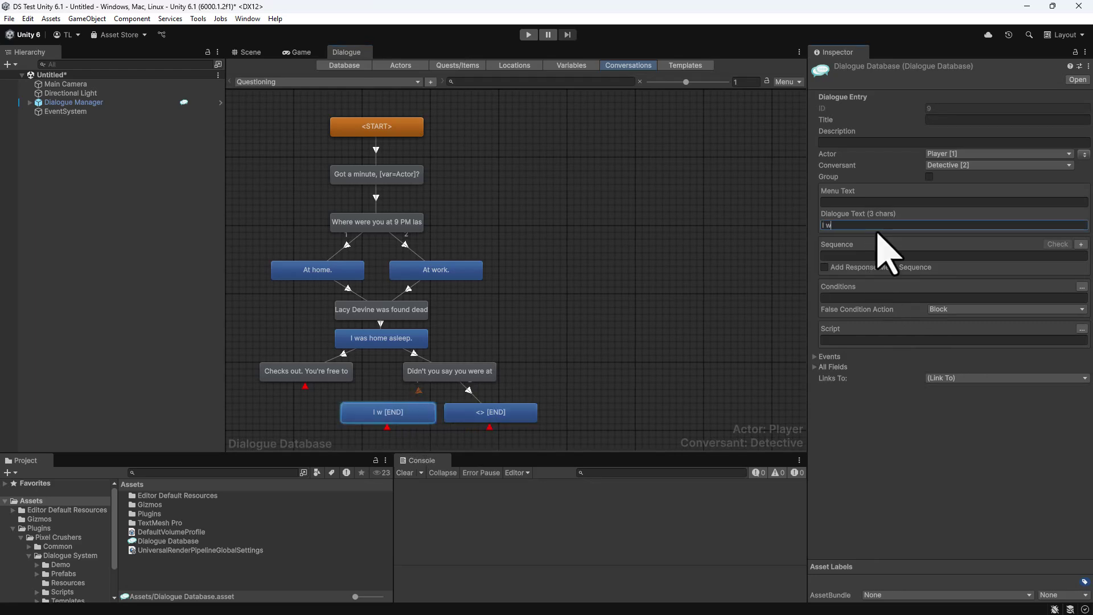
pyautogui.write('I want a lawyer!')
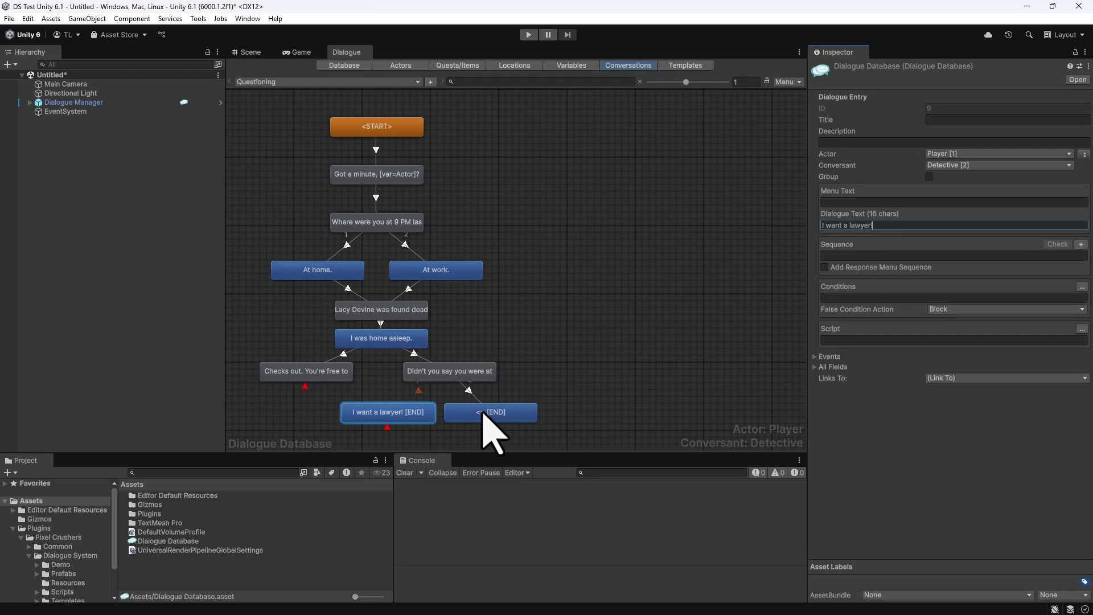
pyautogui.click(486, 413)
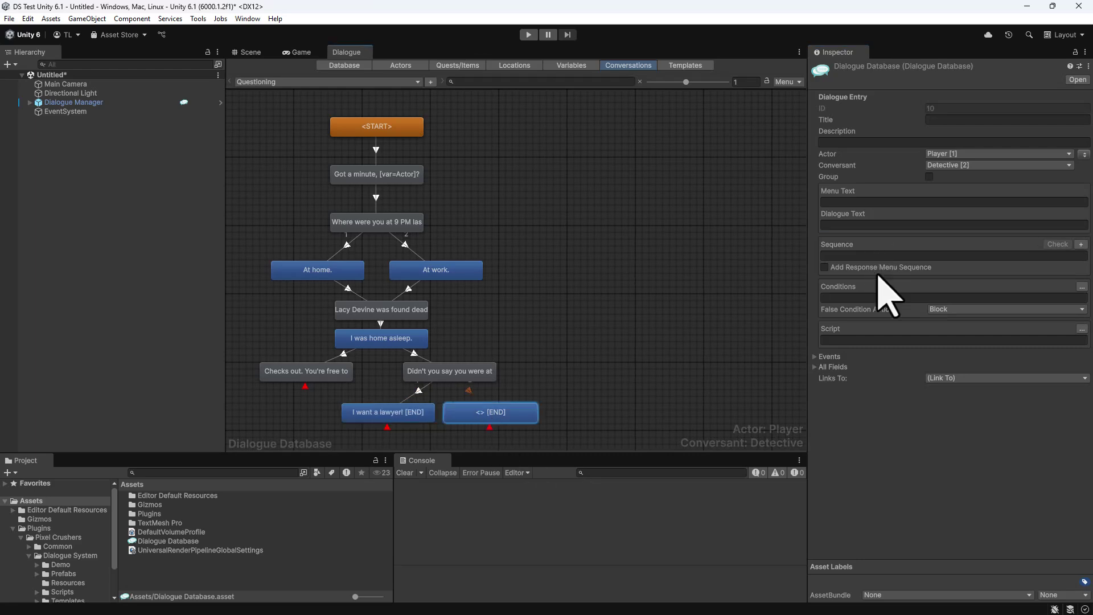
pyautogui.click(853, 225)
pyautogui.write('[Run.')
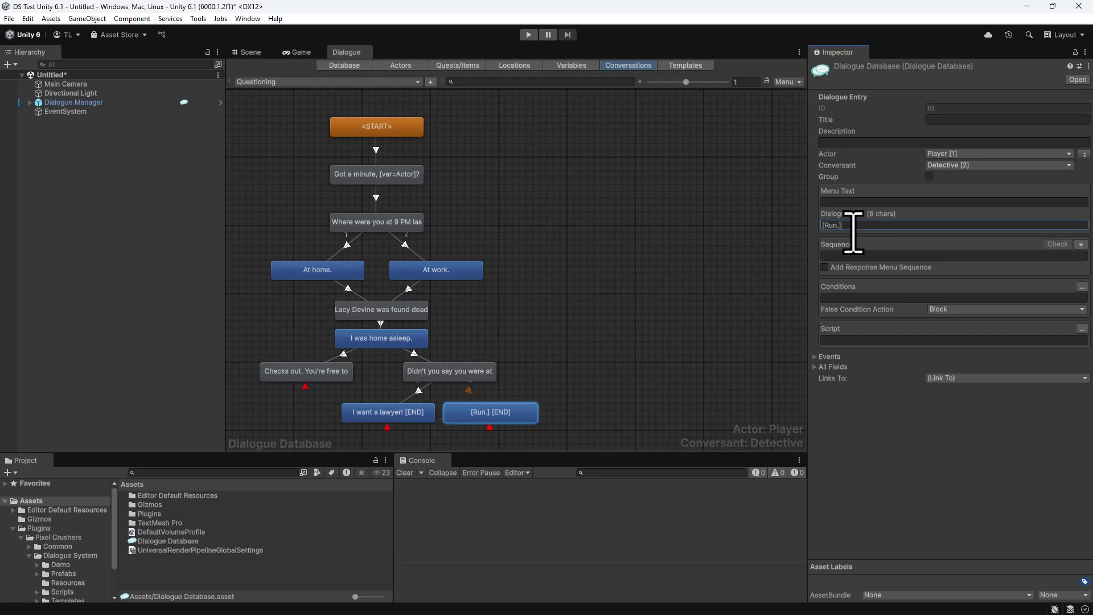
pyautogui.click(910, 450)
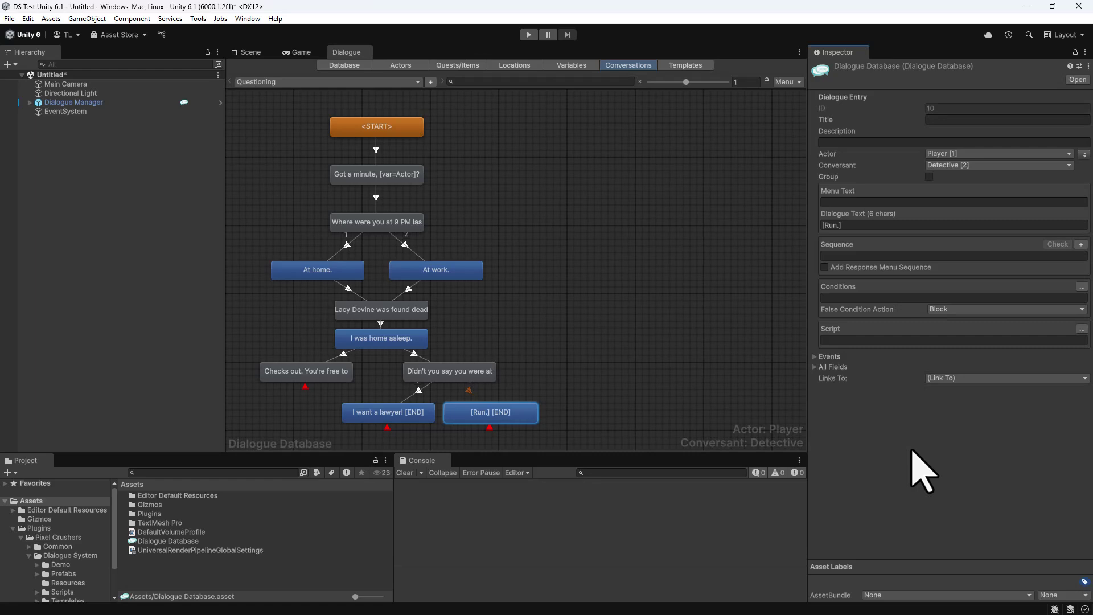
pyautogui.click(892, 225)
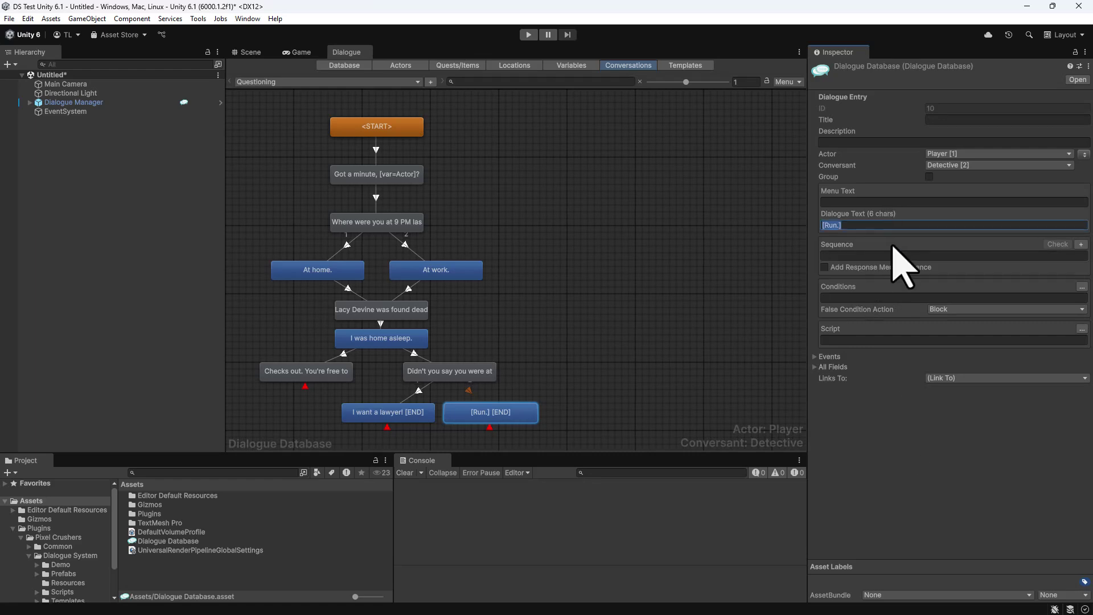
pyautogui.write('[em1]')
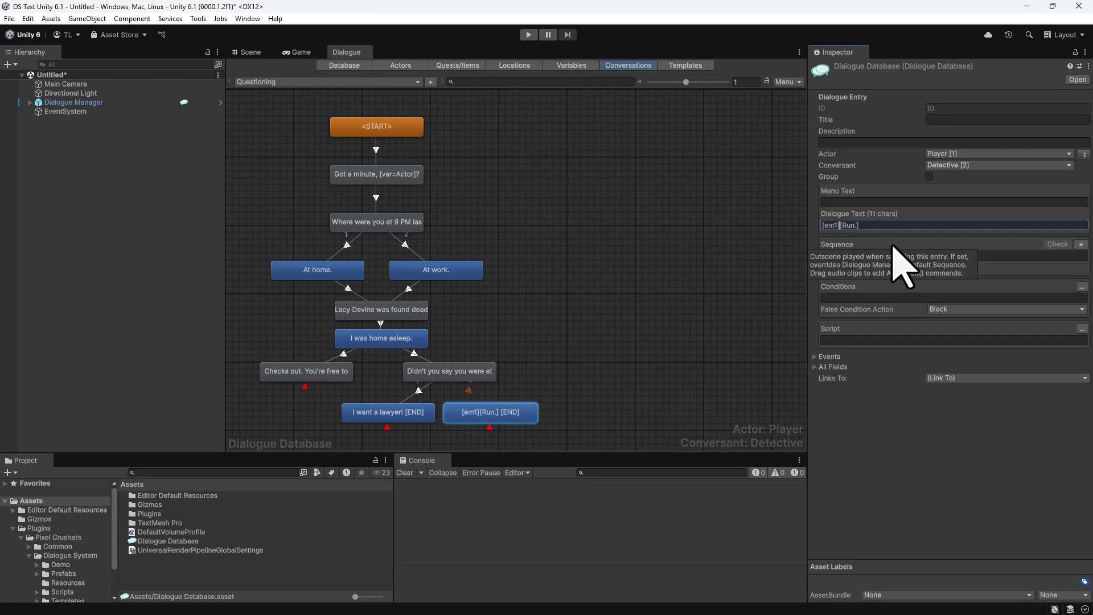
pyautogui.write('[Run.][/em1]')
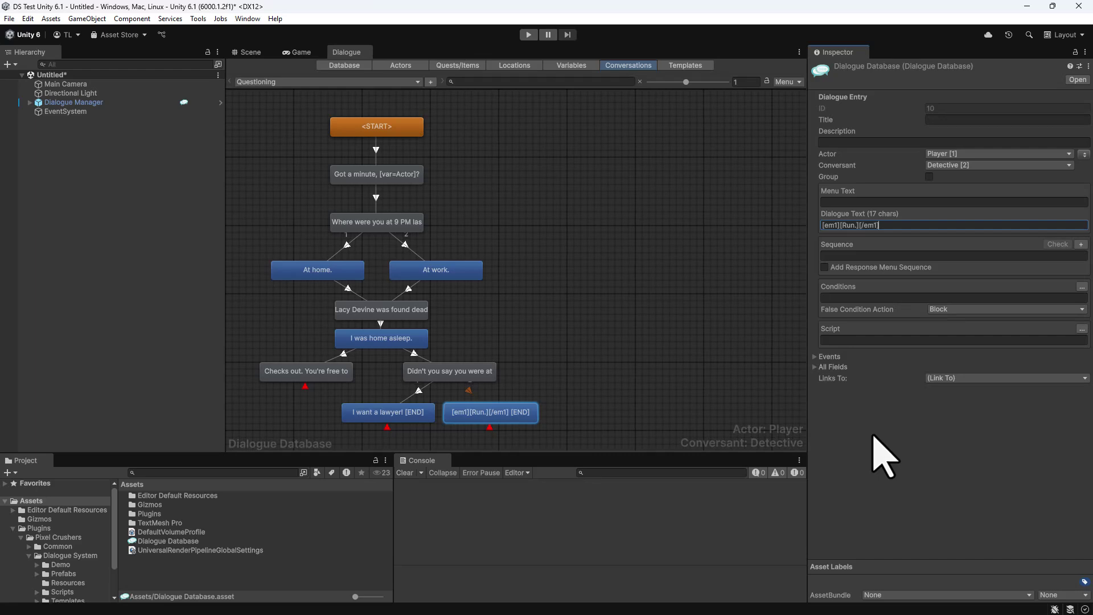
# - Set the database's Emphasis 1 style to magenta (C71585) and italic, then go back to Conversations
pyautogui.click(340, 66)
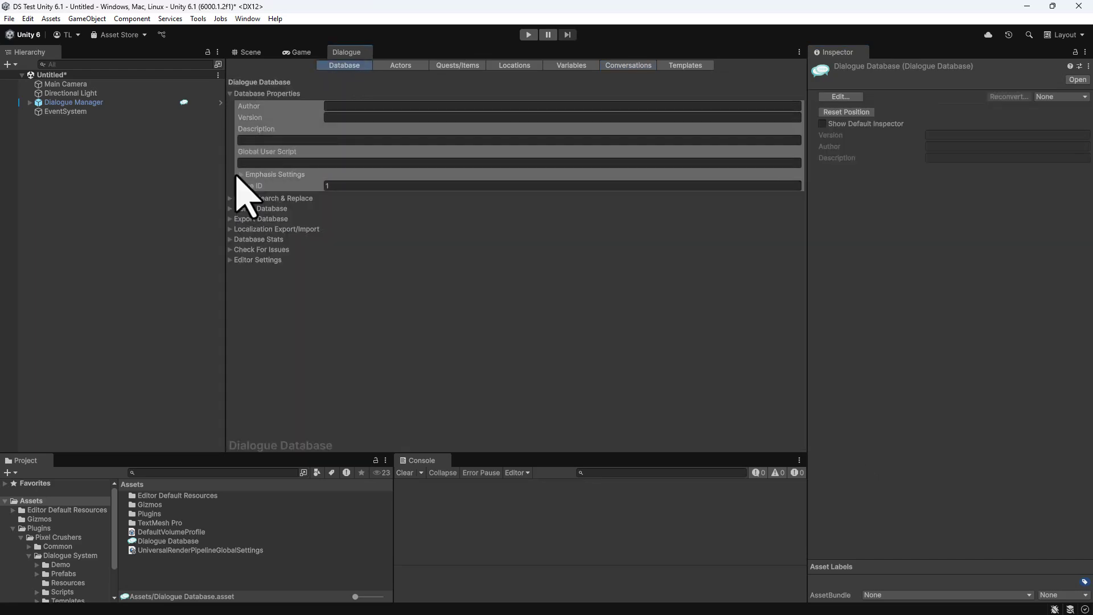
pyautogui.click(239, 175)
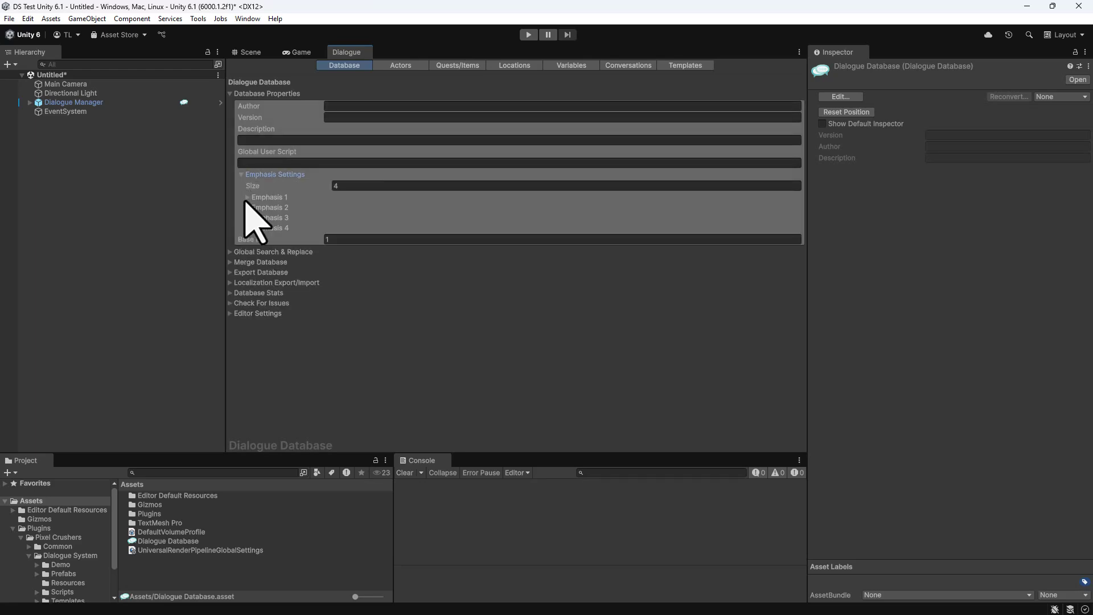
pyautogui.click(246, 199)
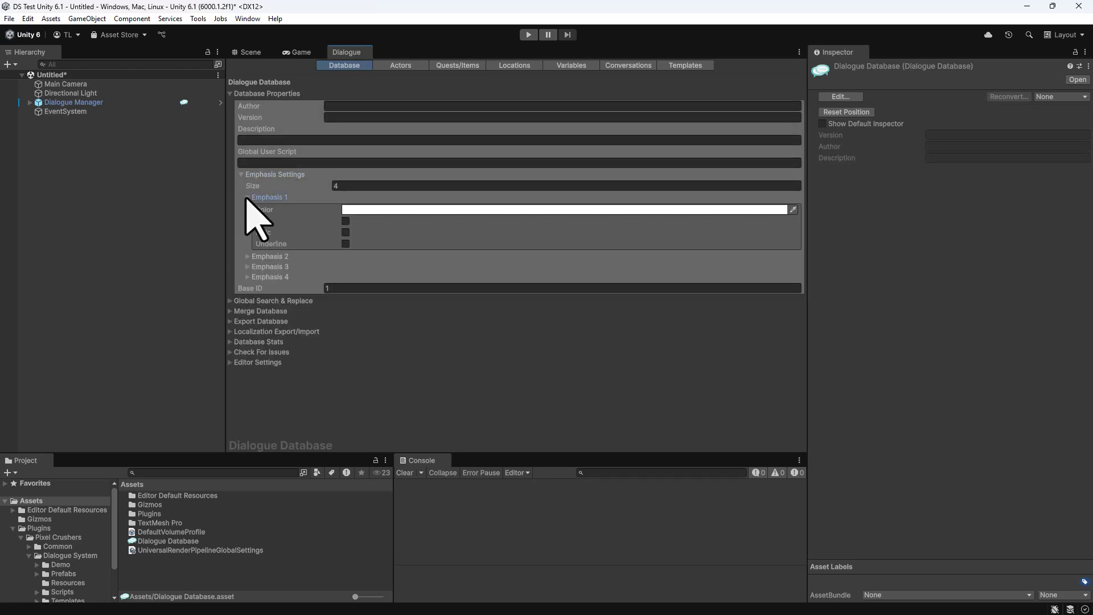
pyautogui.click(695, 208)
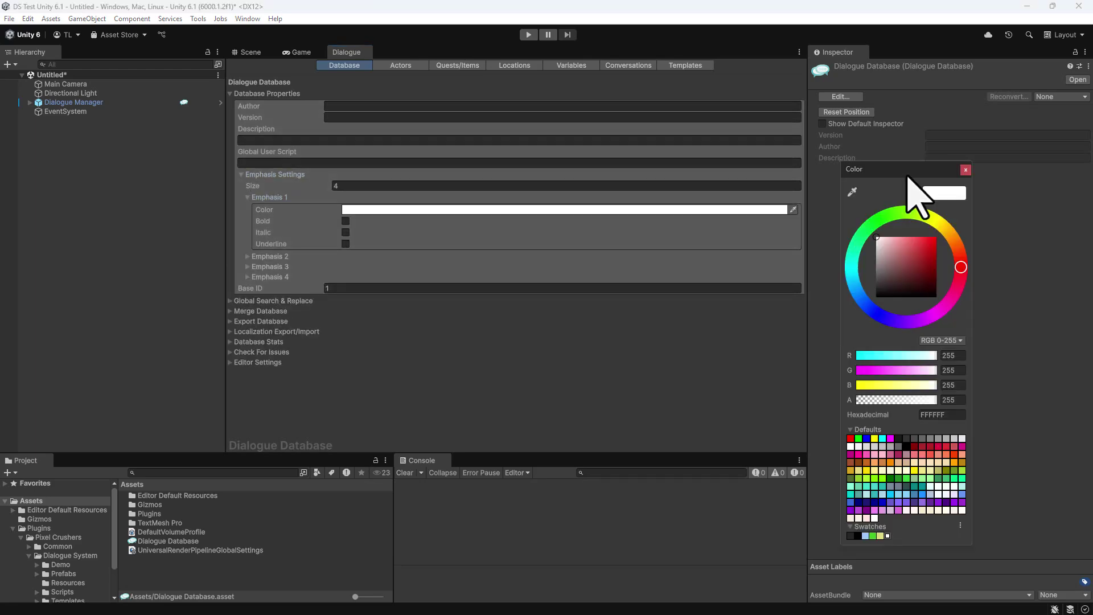
pyautogui.click(858, 455)
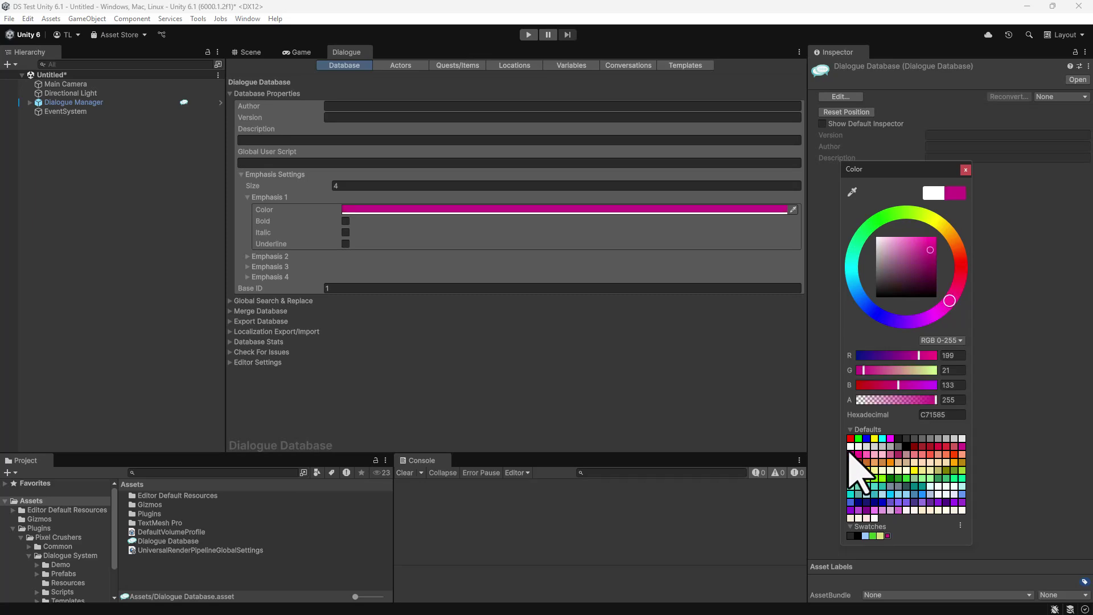
pyautogui.click(346, 232)
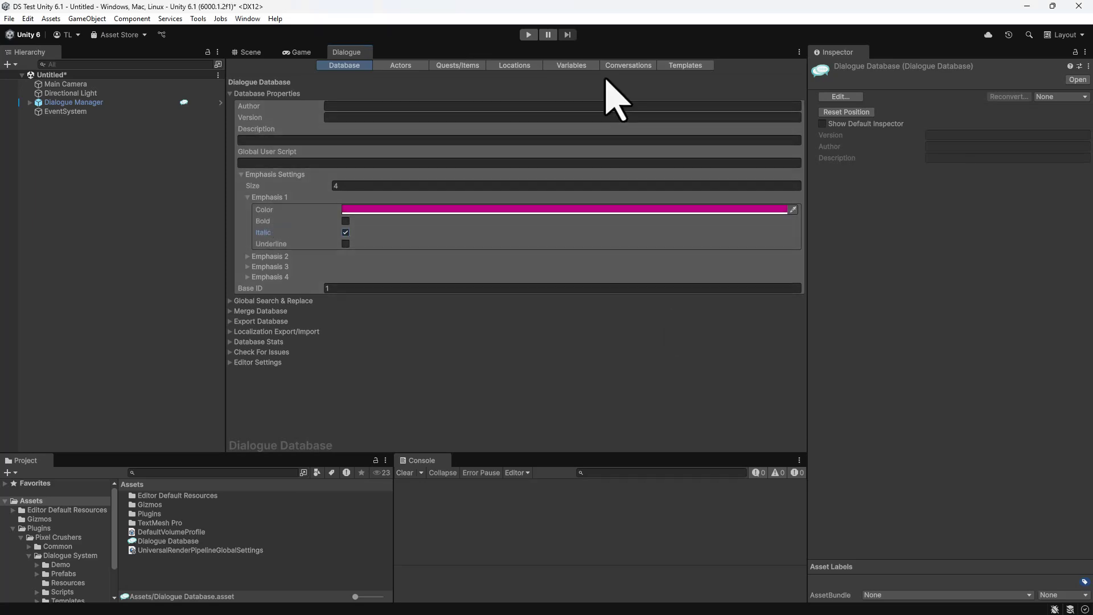
pyautogui.click(635, 66)
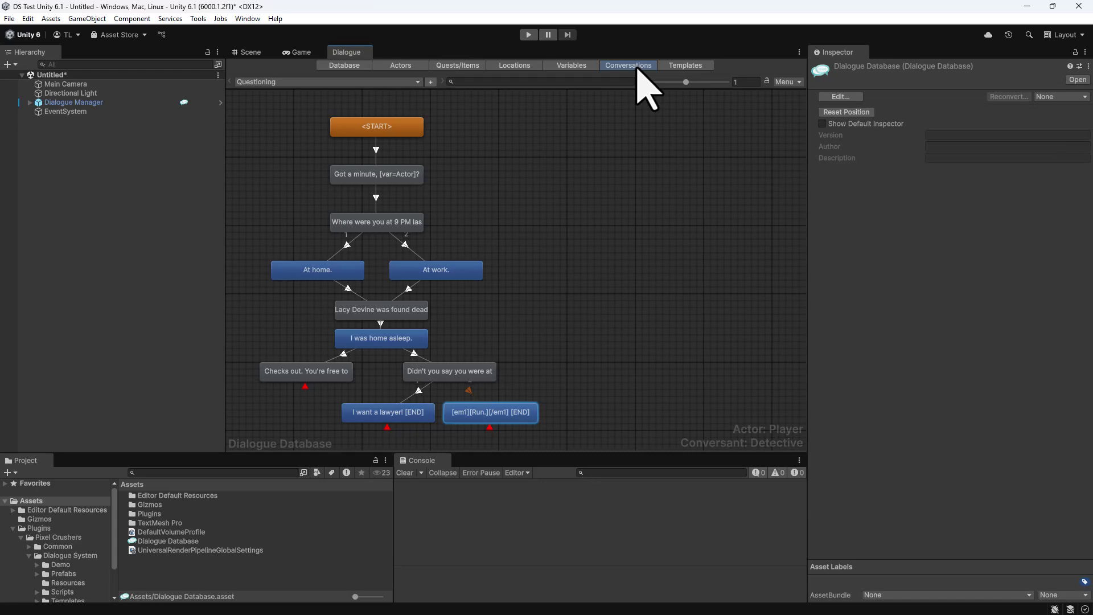
# - Give the At home. reply a script setting Variable AtWork to False
pyautogui.click(308, 271)
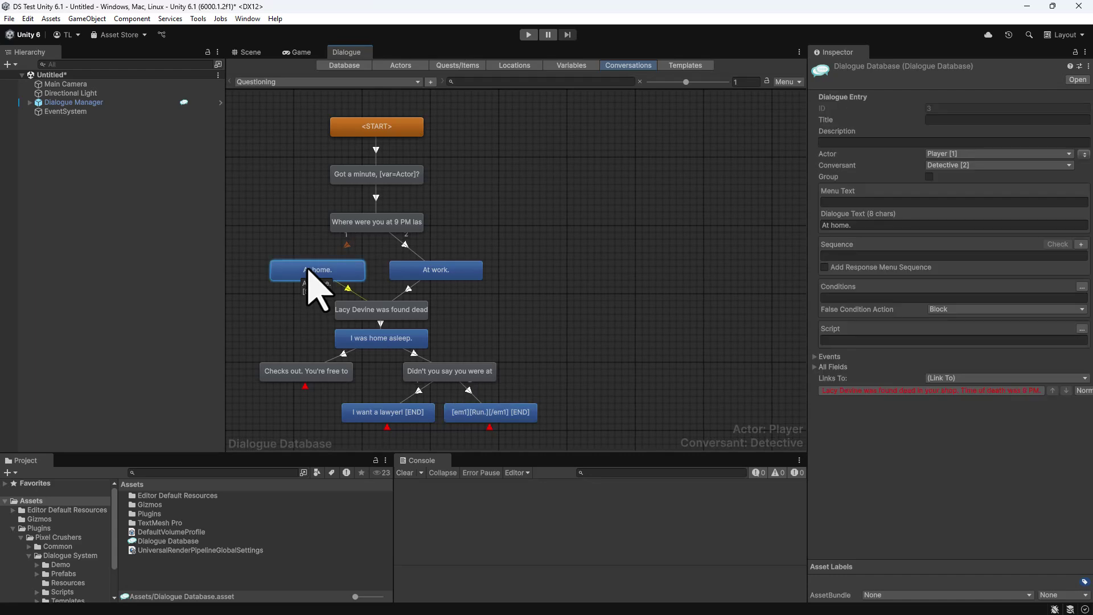
pyautogui.click(1082, 329)
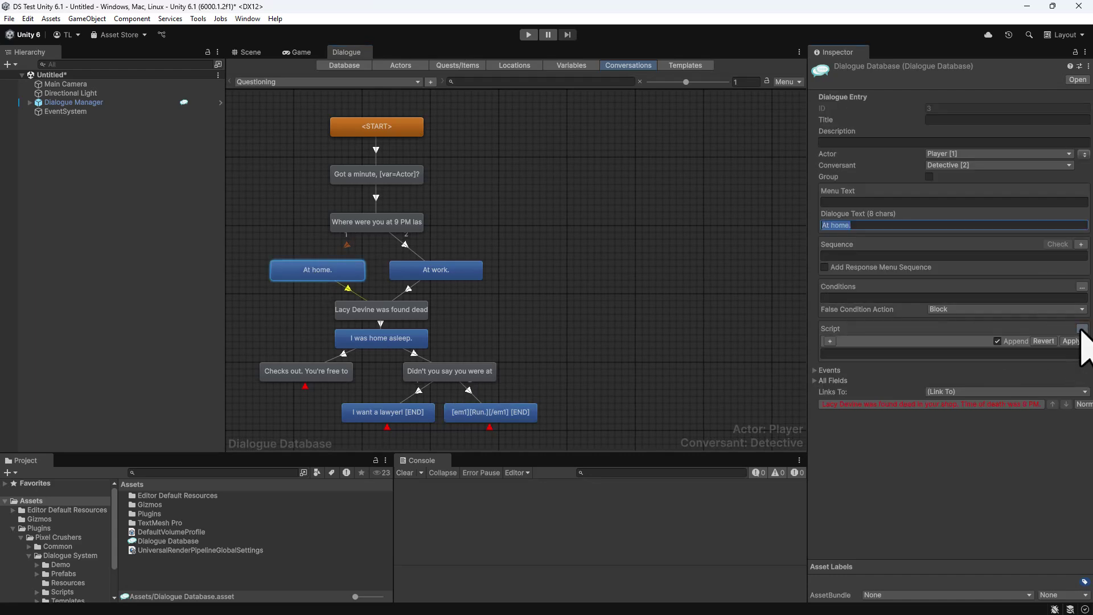
pyautogui.click(831, 343)
pyautogui.click(848, 341)
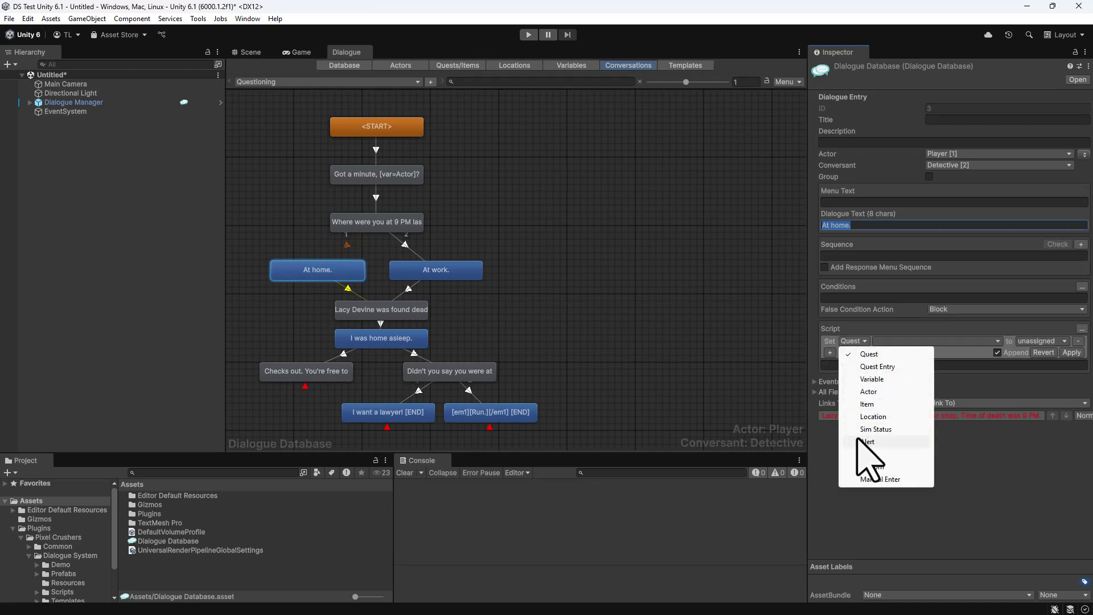
pyautogui.click(870, 379)
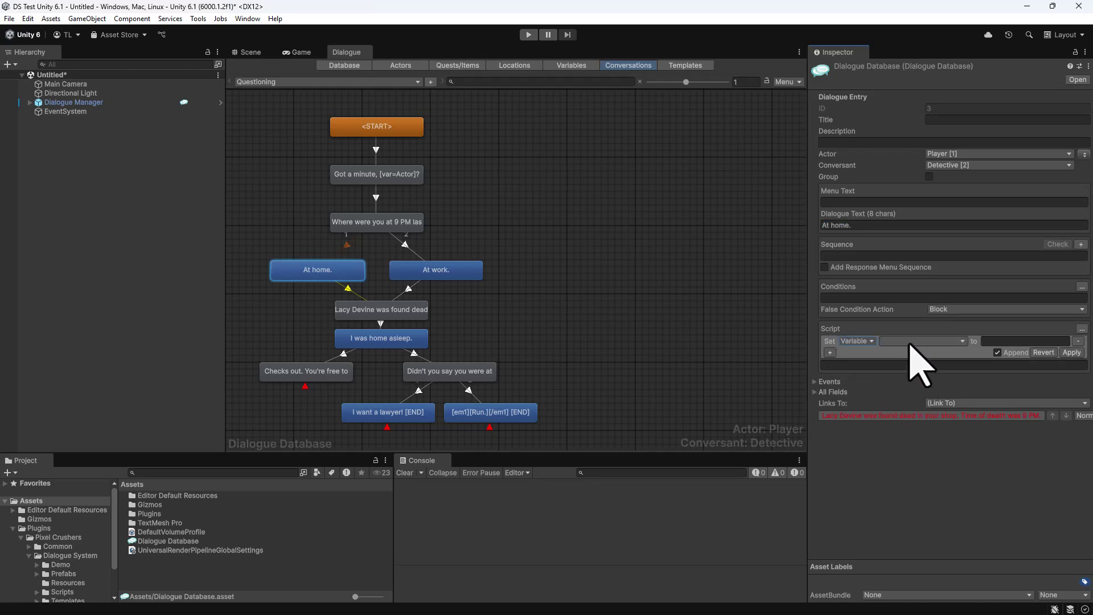
pyautogui.click(918, 341)
pyautogui.click(921, 382)
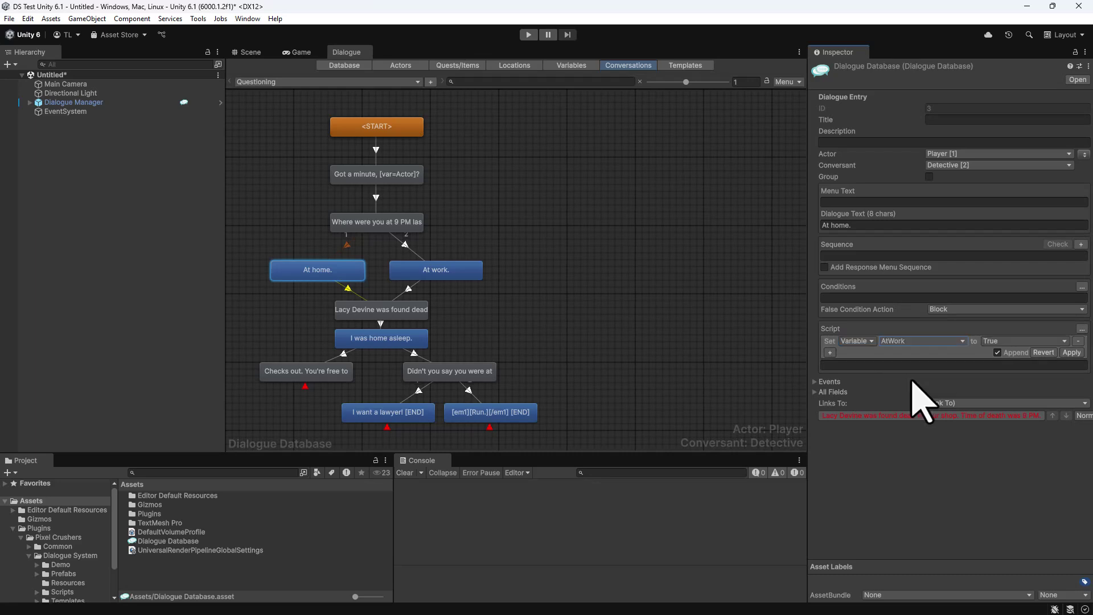
pyautogui.click(1003, 342)
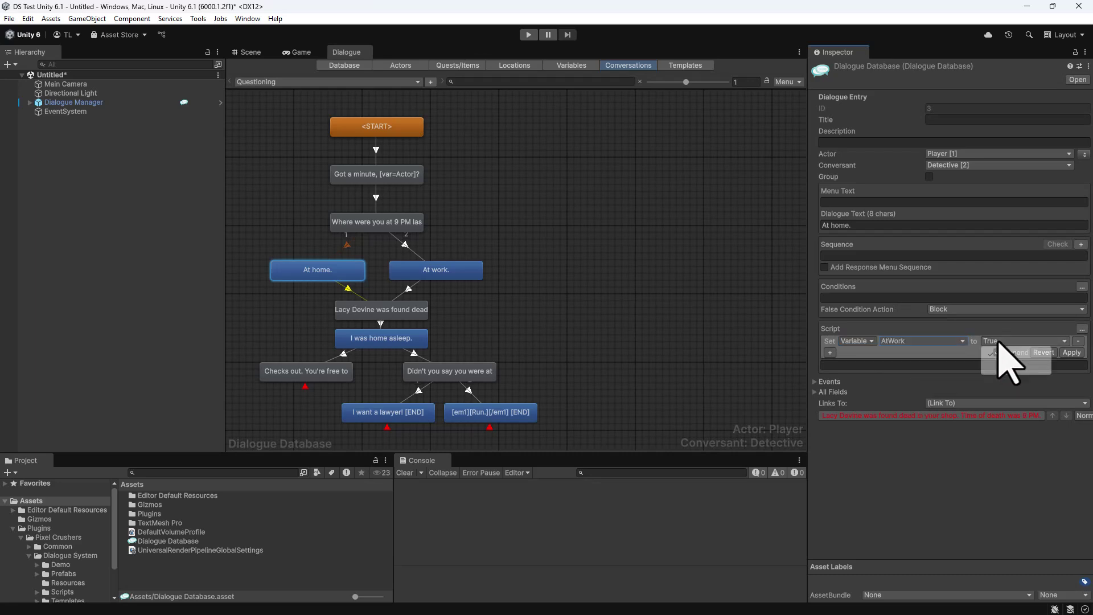
pyautogui.click(1008, 367)
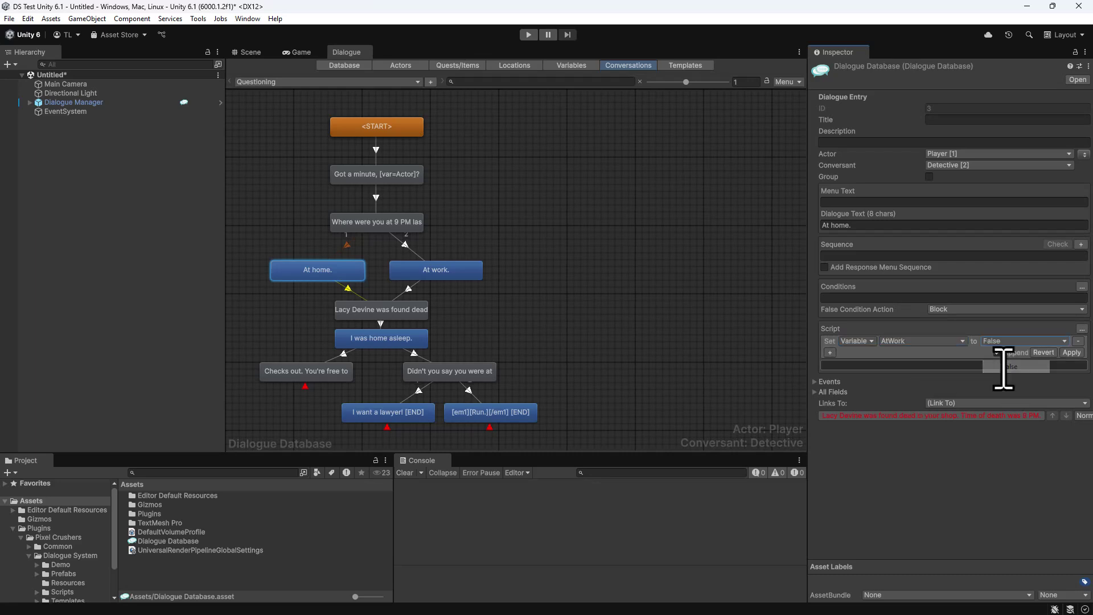
pyautogui.click(1070, 353)
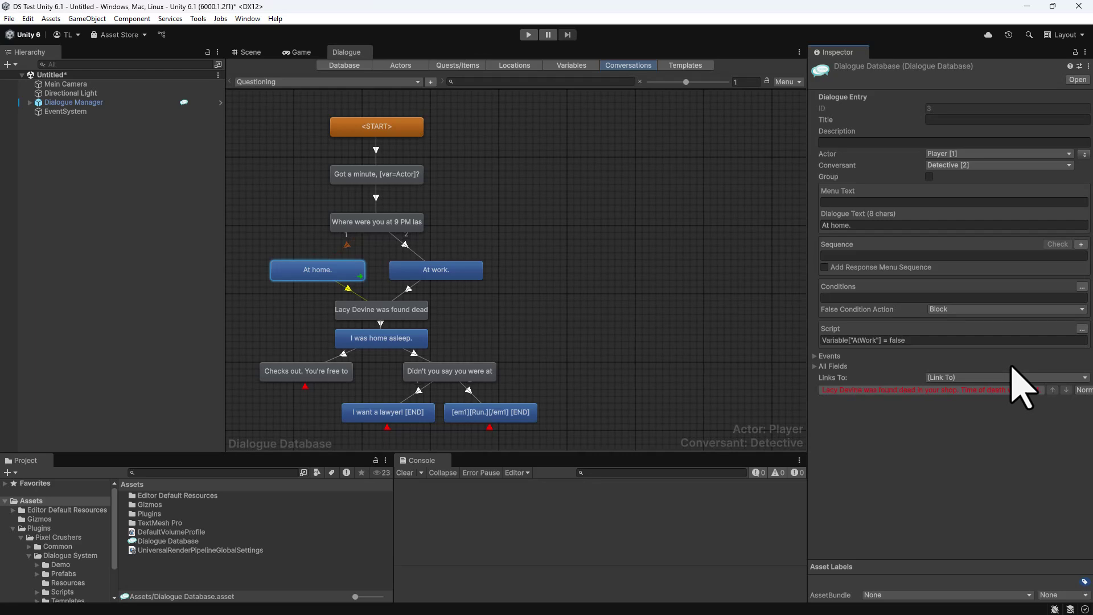
# - Give the At work. reply a script setting Variable AtWork to True
pyautogui.click(458, 274)
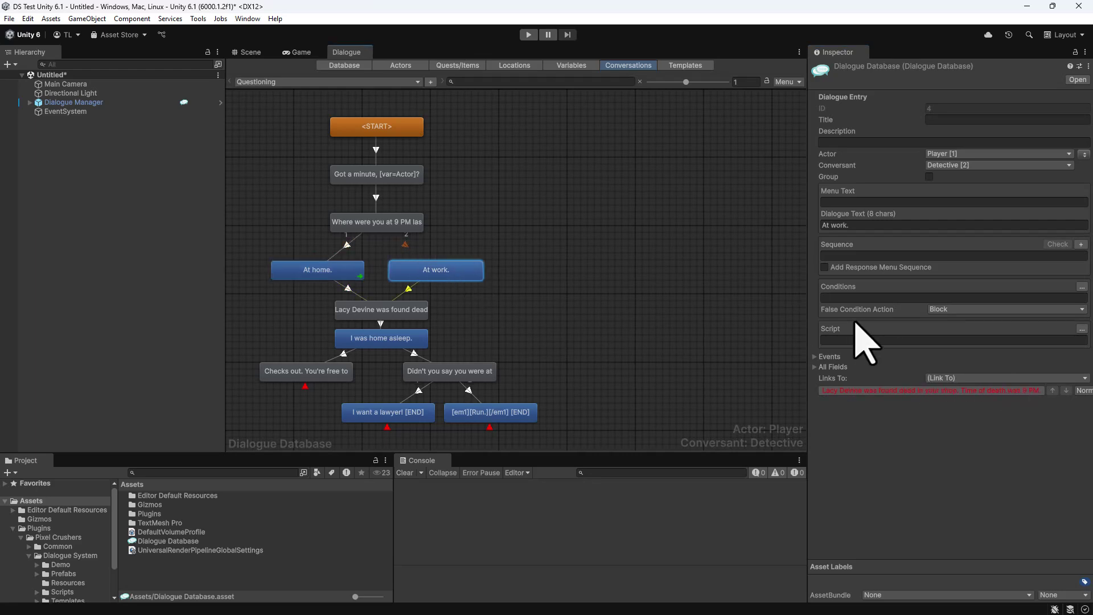
pyautogui.click(1081, 329)
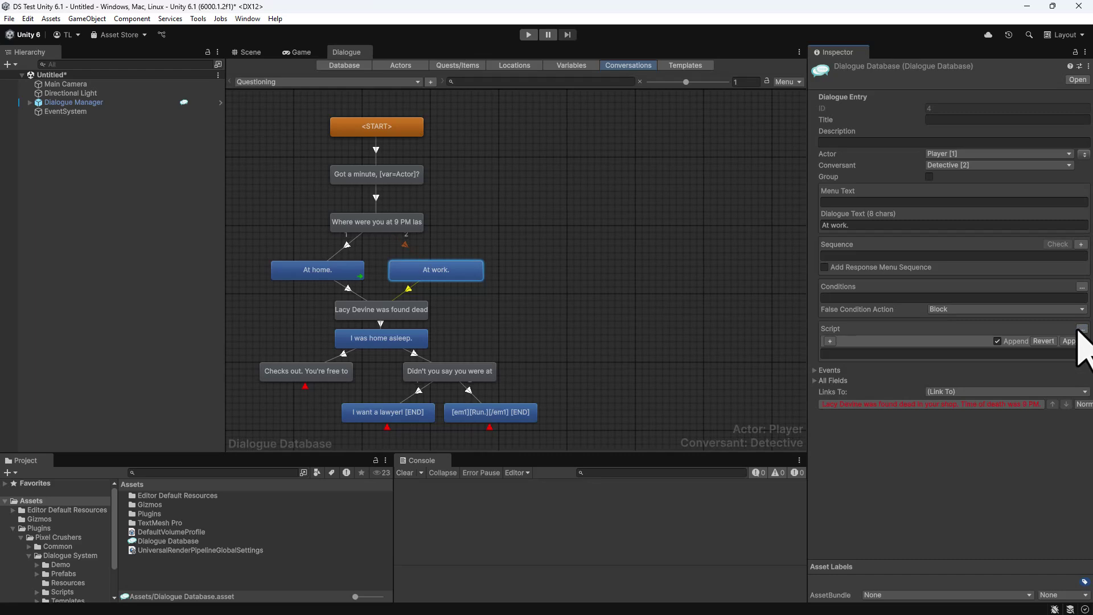
pyautogui.click(830, 341)
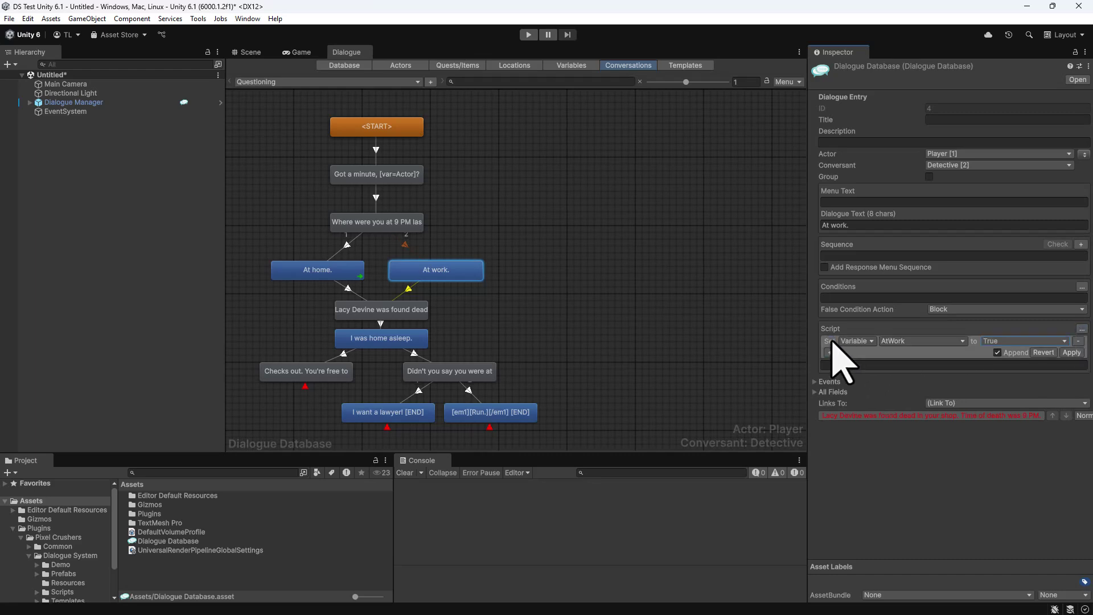
pyautogui.click(1071, 352)
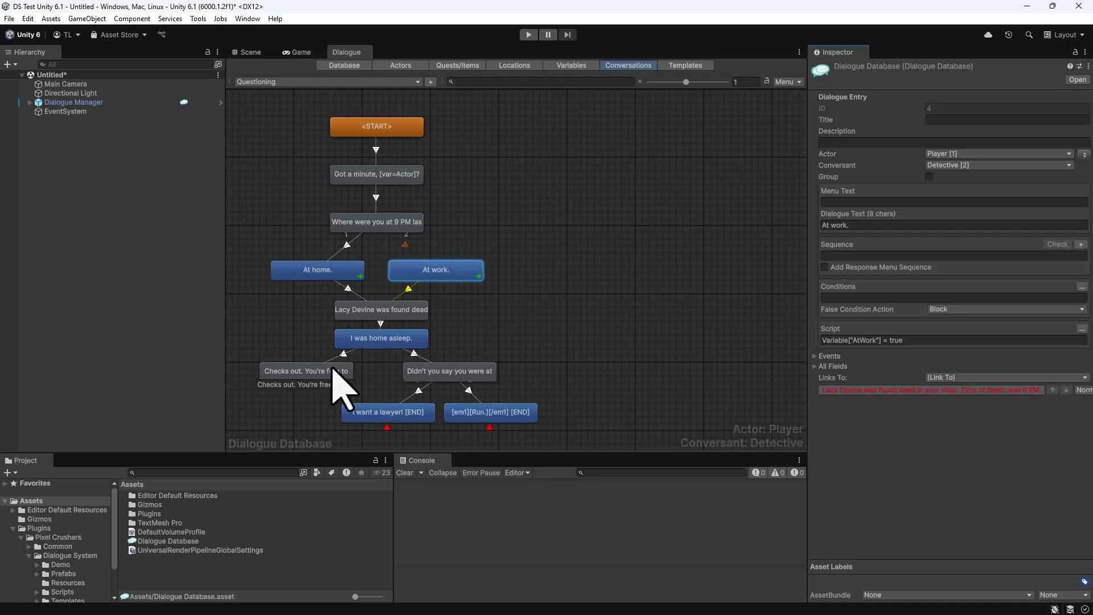
# - Add the condition AtWork Is False to the 'Checks out.' line
pyautogui.click(309, 371)
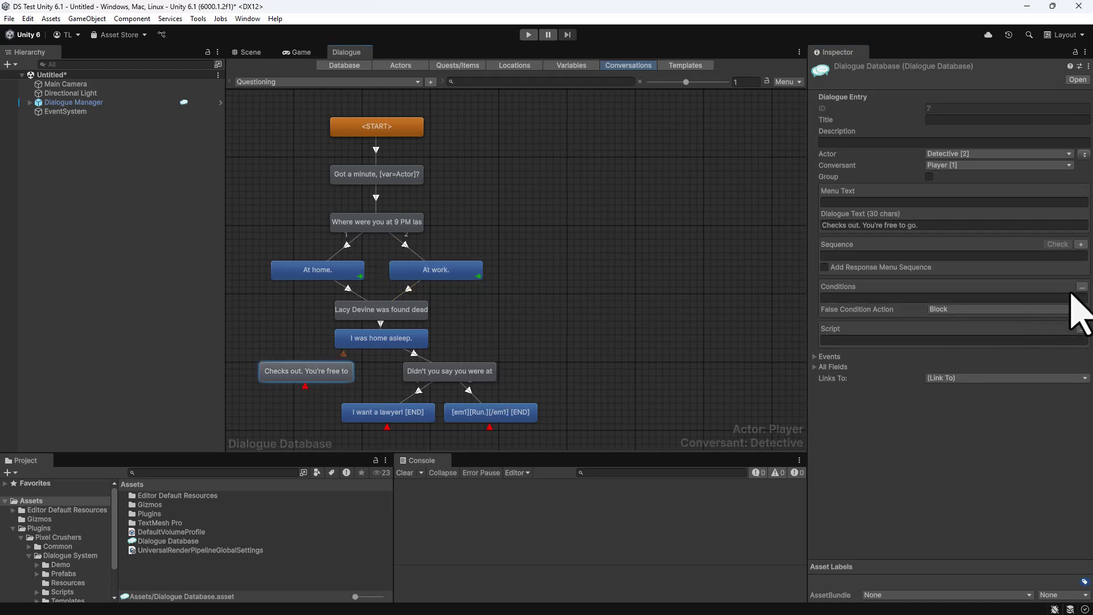
pyautogui.click(1082, 288)
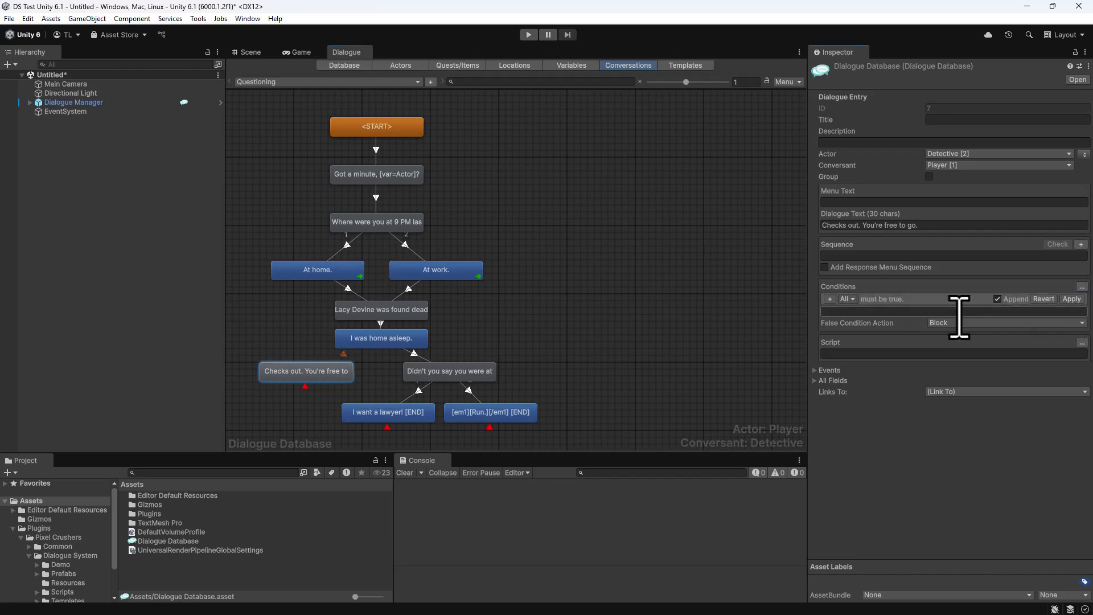
pyautogui.click(829, 299)
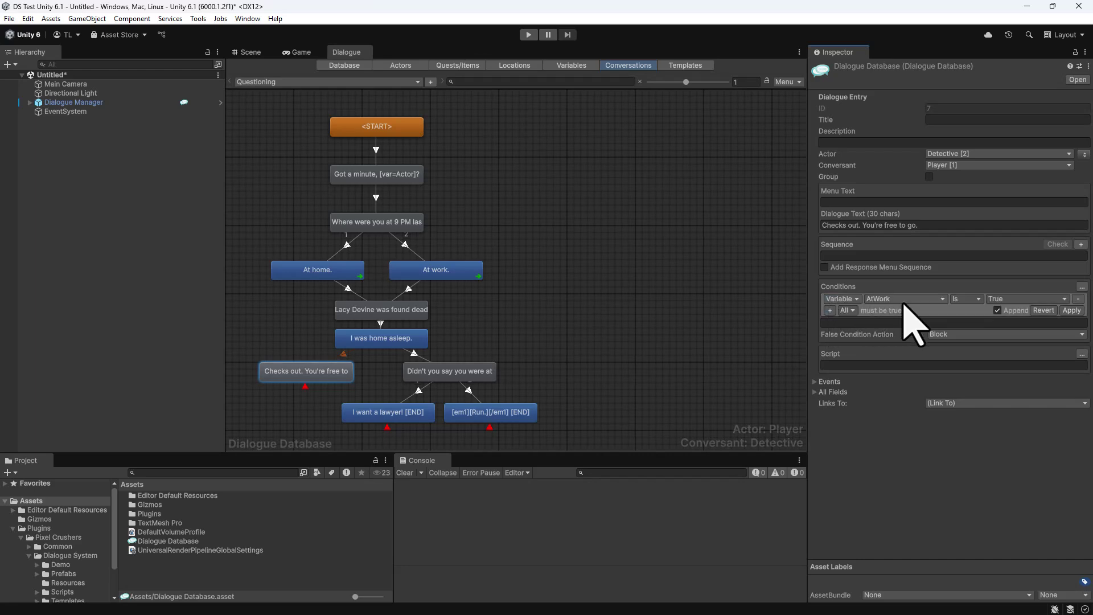
pyautogui.click(1002, 302)
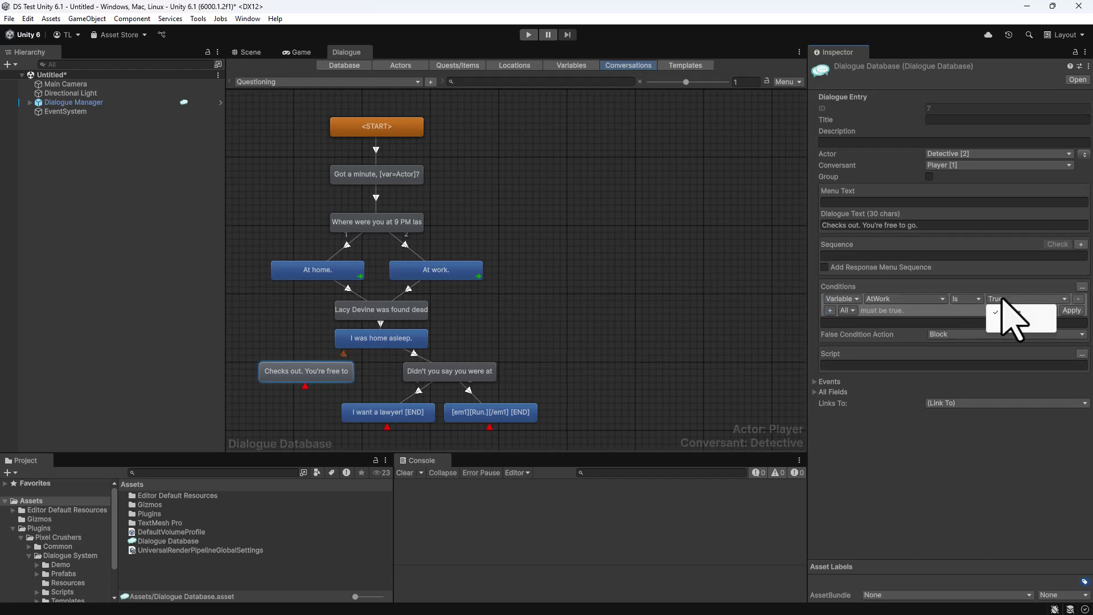
pyautogui.click(1006, 322)
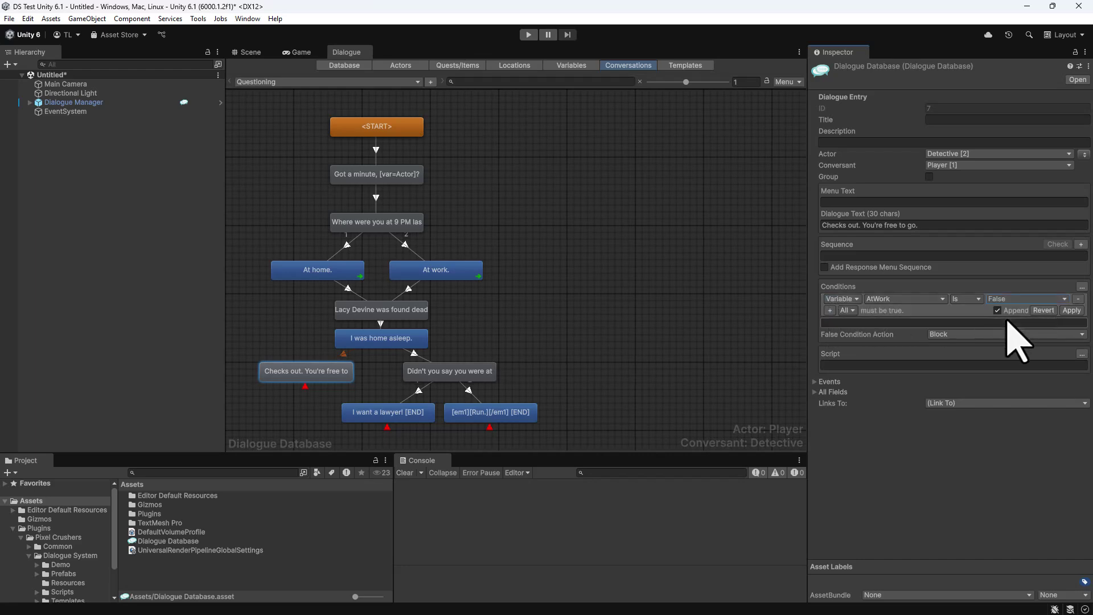
pyautogui.click(1071, 311)
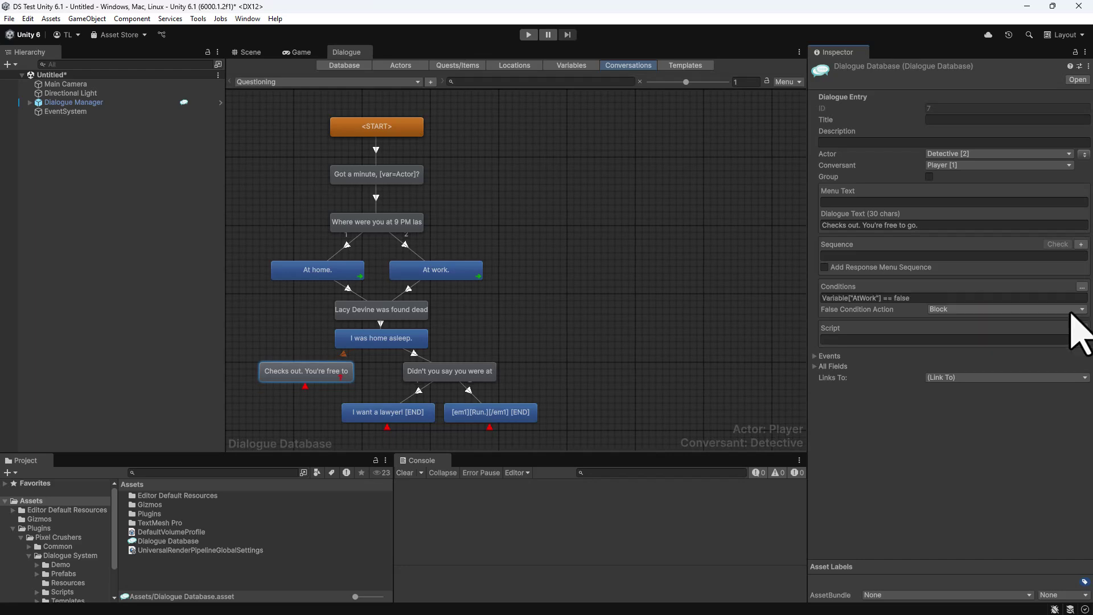
# - Add the condition AtWork Is True to the 'Didn't you say' arrest line
pyautogui.click(475, 370)
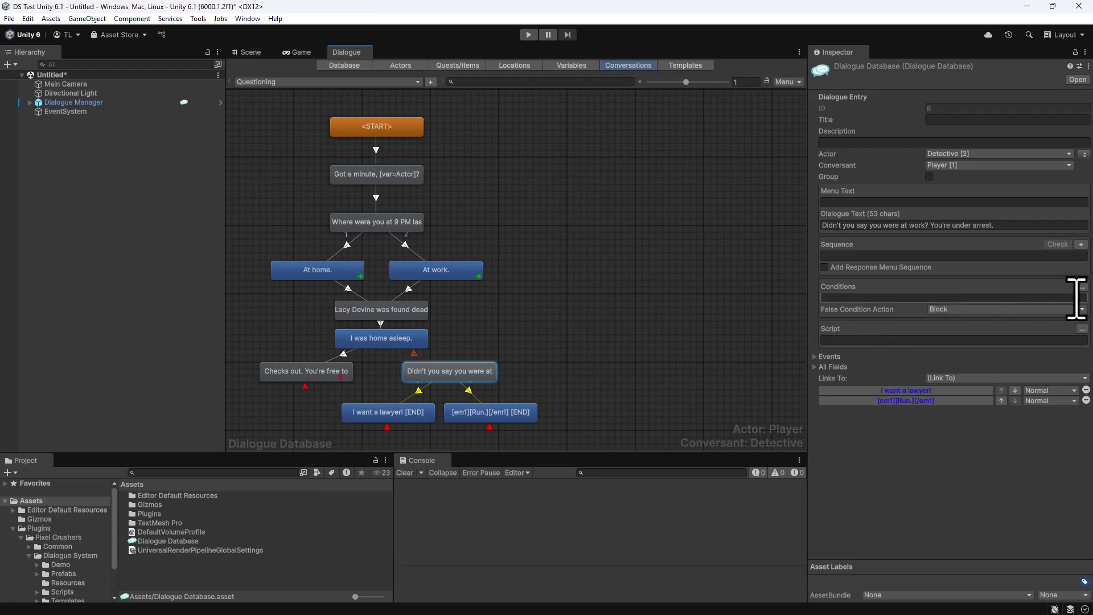
pyautogui.click(1081, 287)
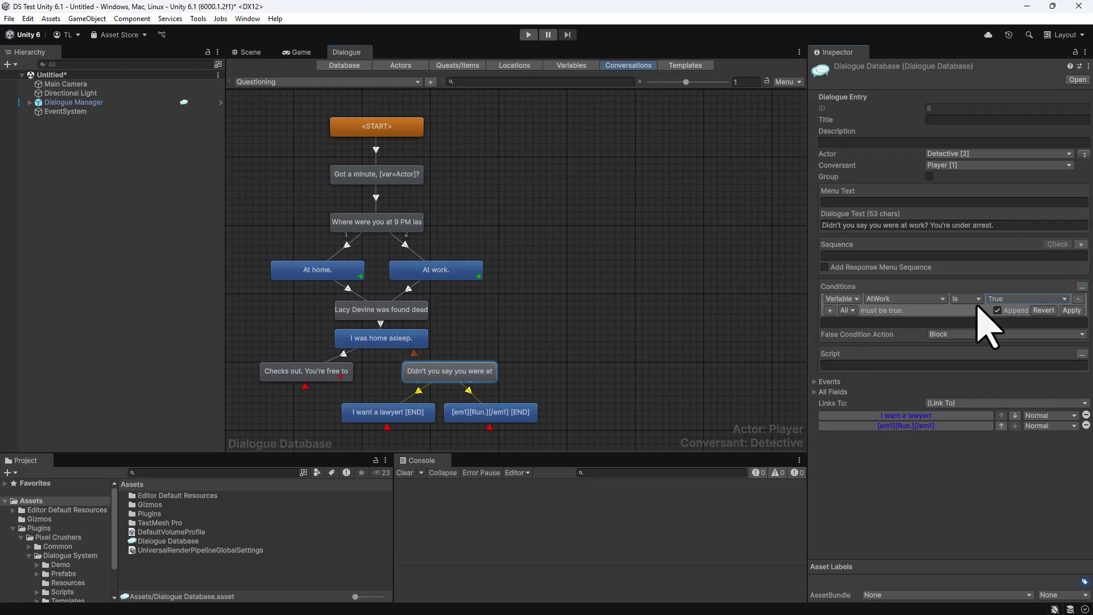
pyautogui.click(1070, 311)
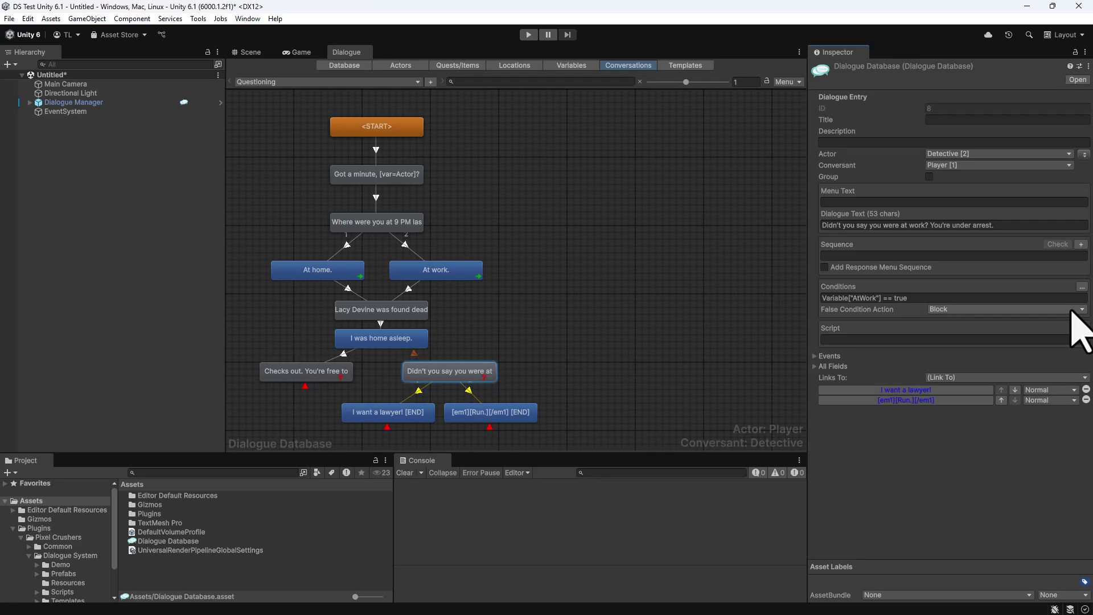
# - Create an empty object named Conversation and add a Dialogue System Trigger component
pyautogui.click(87, 18)
pyautogui.click(94, 30)
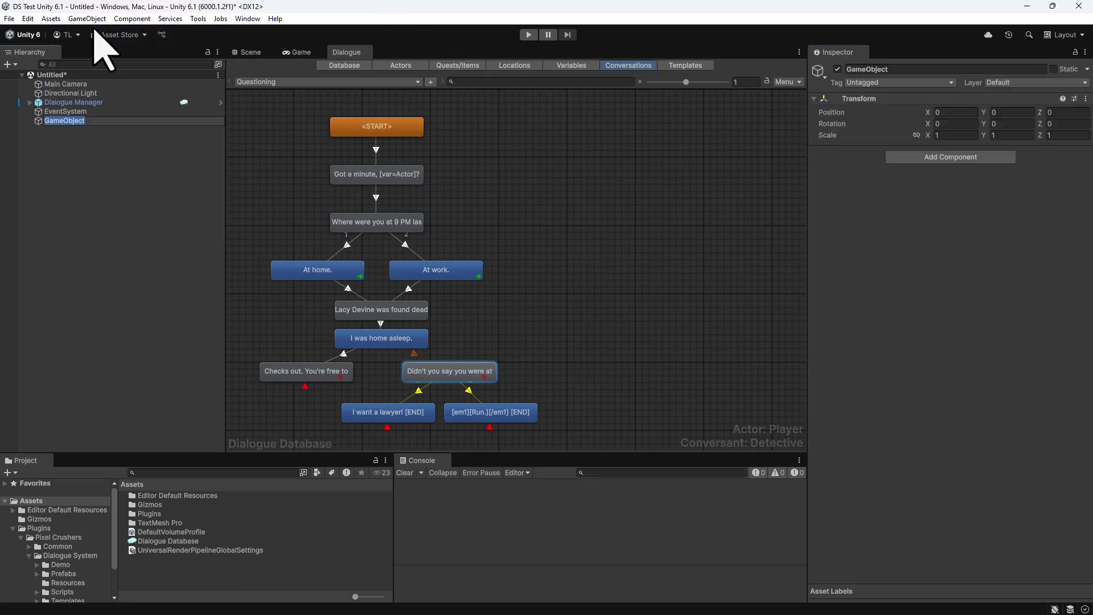
pyautogui.write('Conversation')
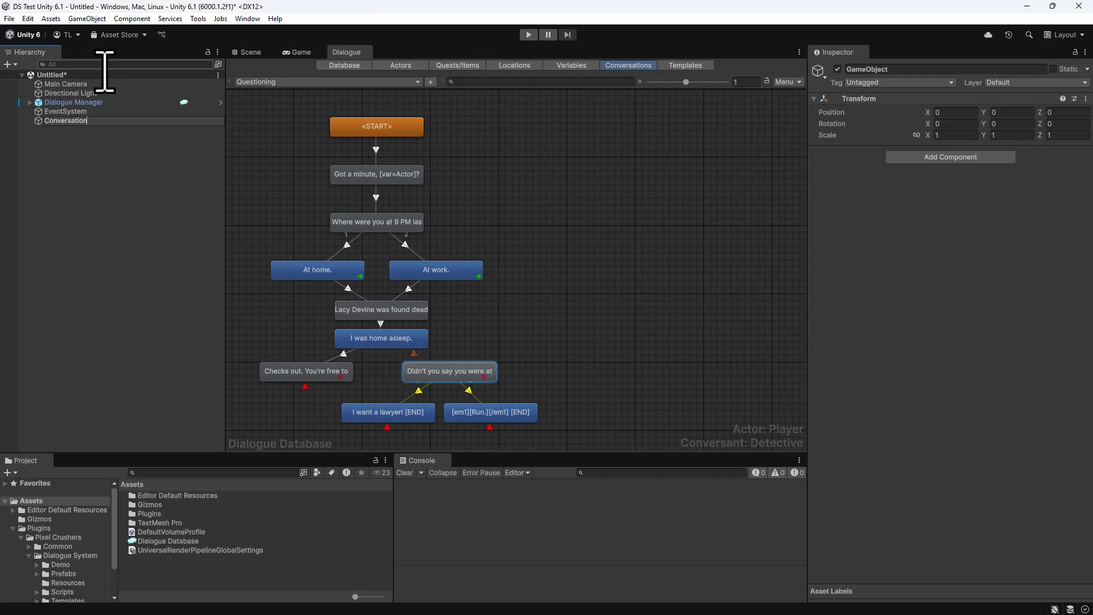
pyautogui.press('Return')
pyautogui.click(911, 157)
pyautogui.write('lua con')
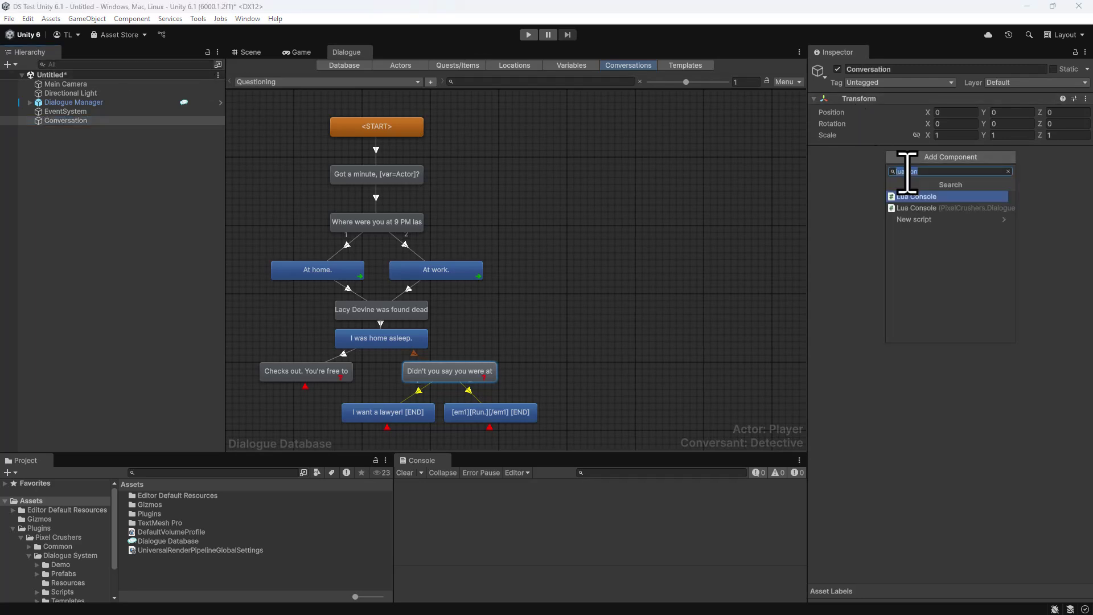
pyautogui.write('trigg')
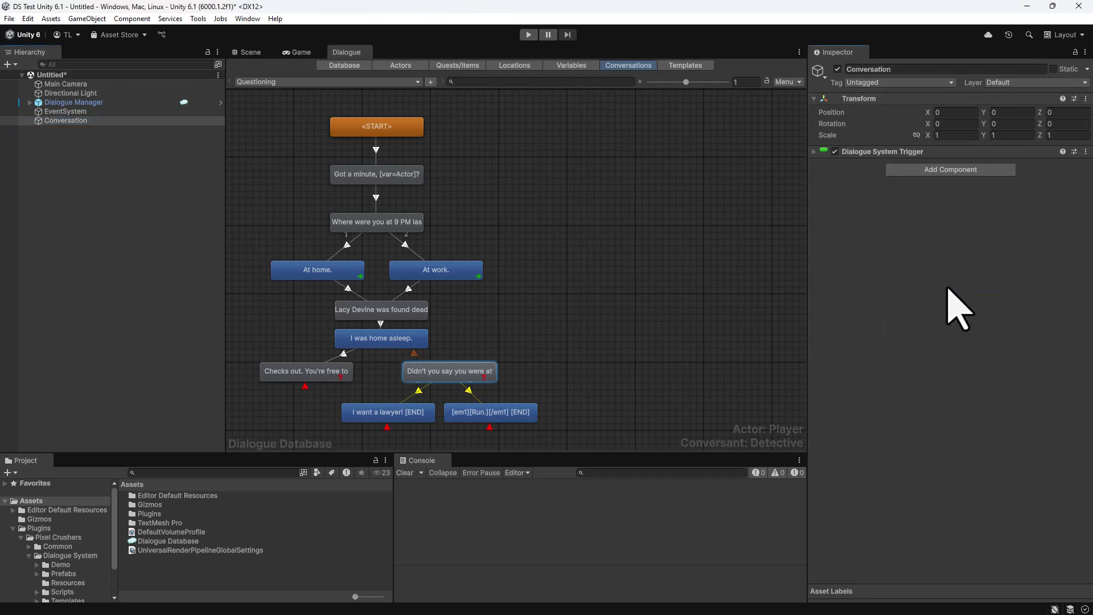
# - Set the trigger to On Start with a Start Conversation action for Questioning, then play
pyautogui.click(924, 152)
pyautogui.click(939, 165)
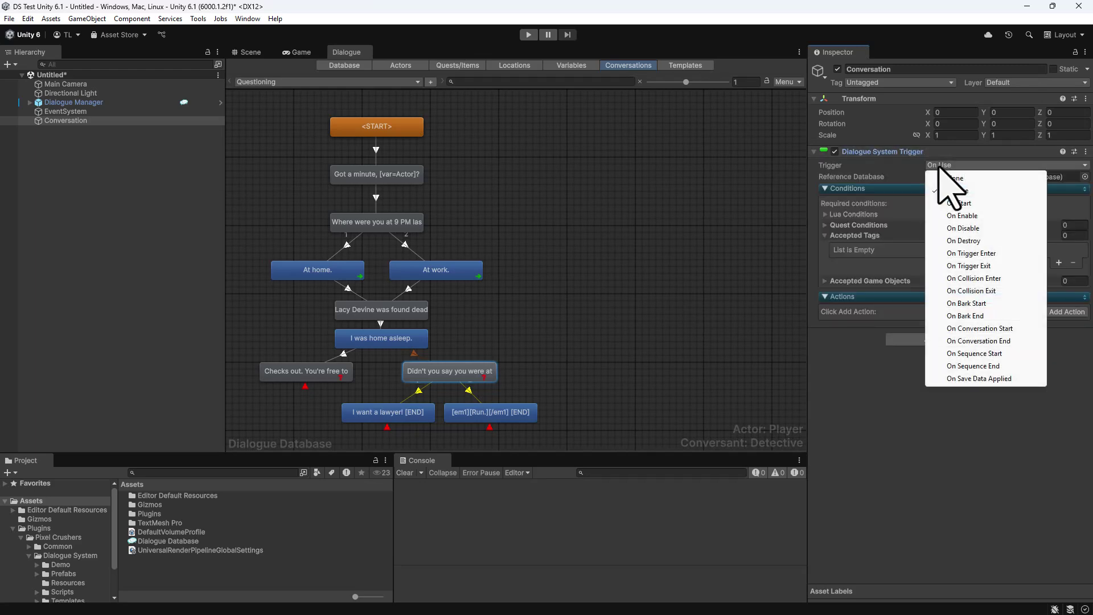
pyautogui.click(959, 203)
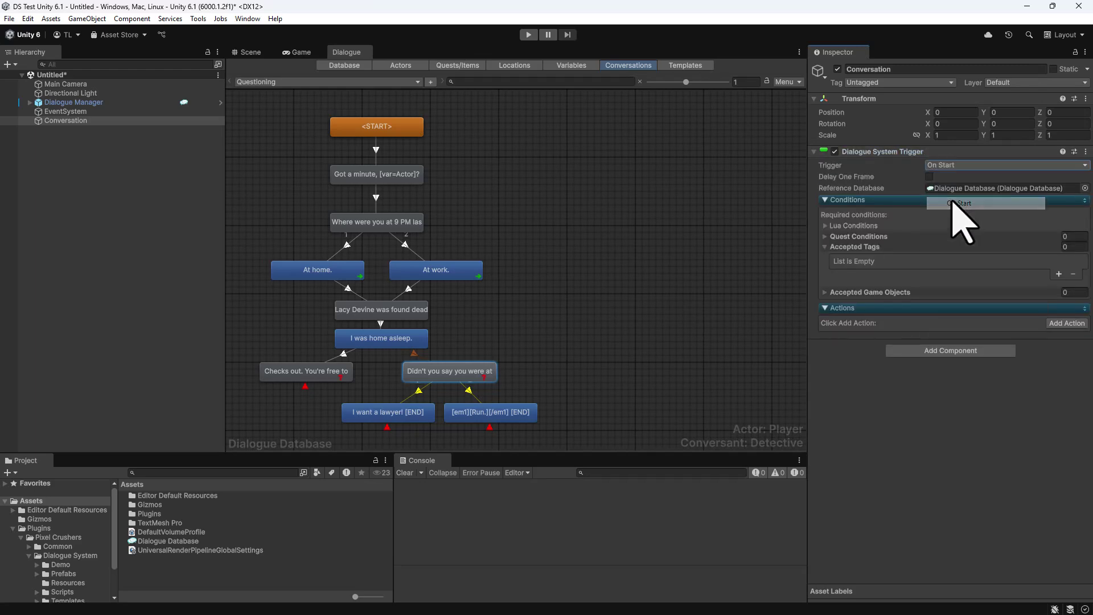
pyautogui.click(1062, 323)
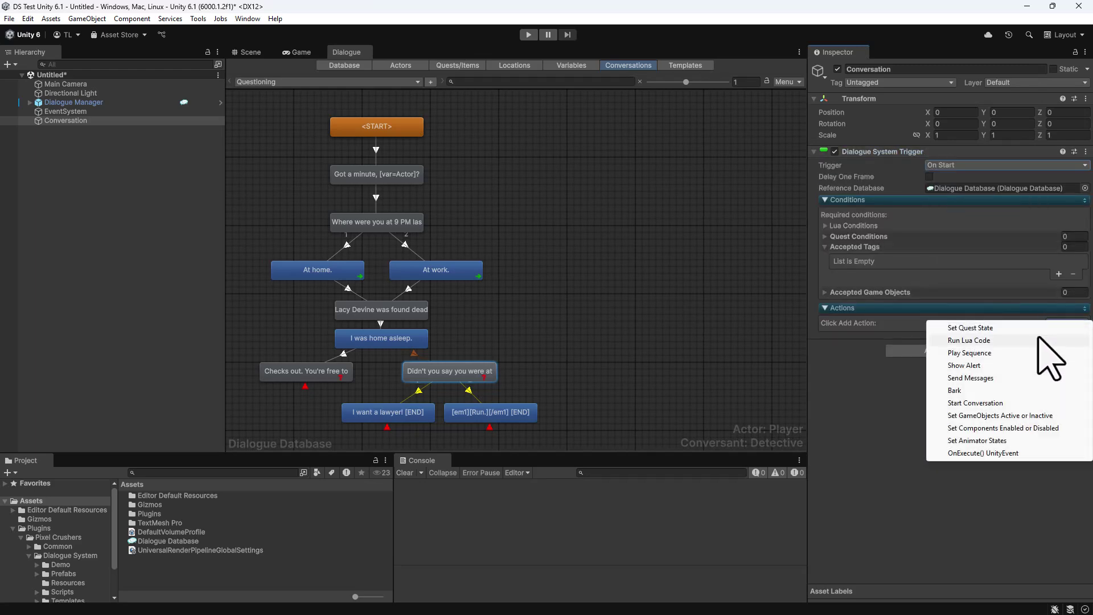
pyautogui.click(974, 402)
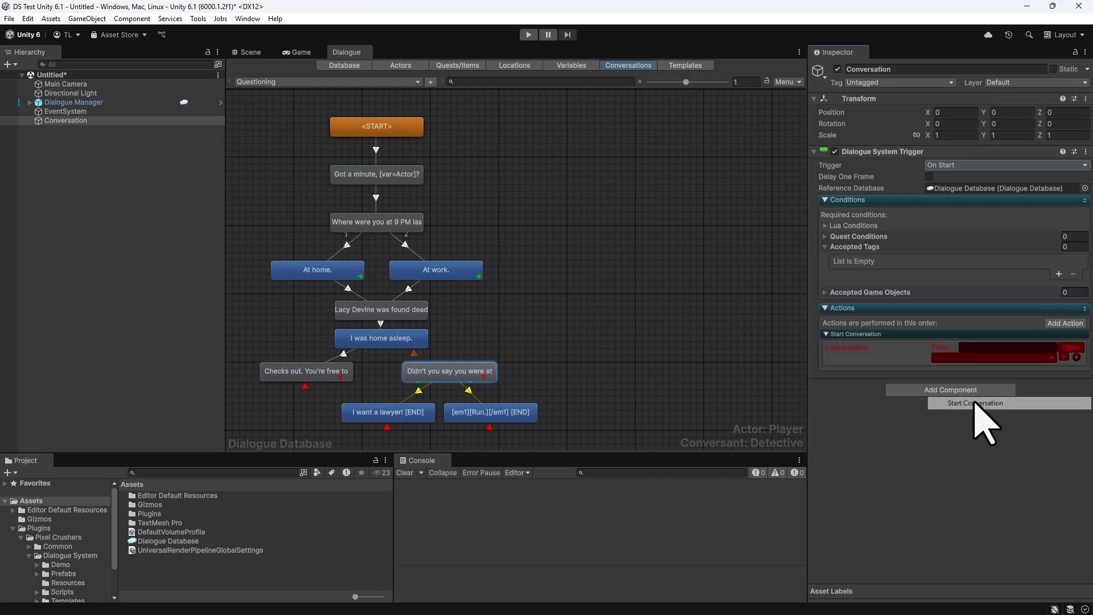
pyautogui.click(970, 358)
pyautogui.click(970, 371)
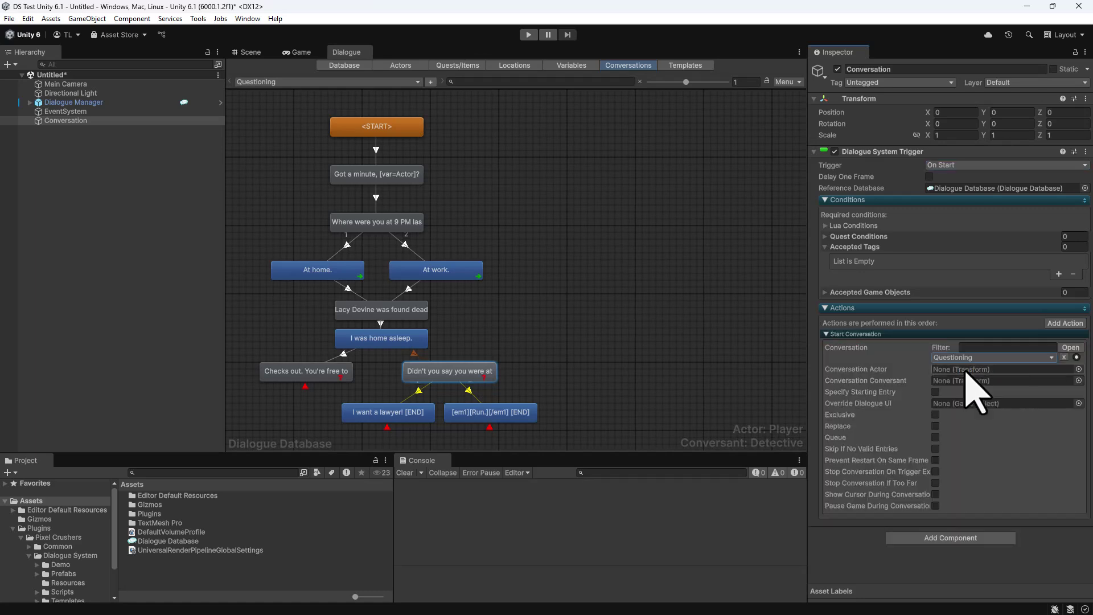
pyautogui.click(528, 35)
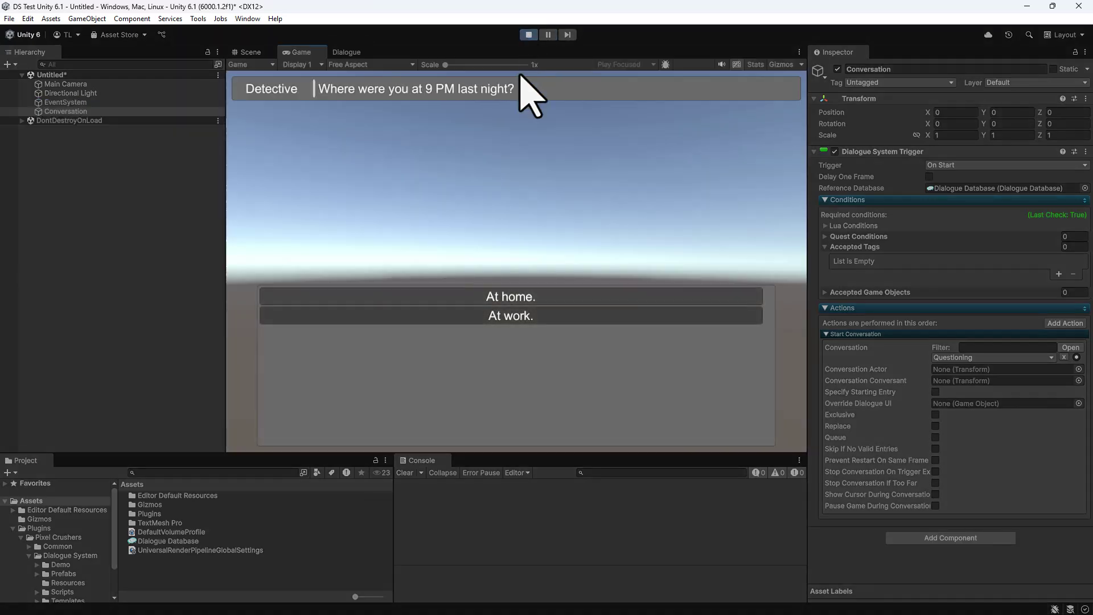
# - Test-run the conversation answering At work. then I was home asleep., then stop play
pyautogui.click(504, 307)
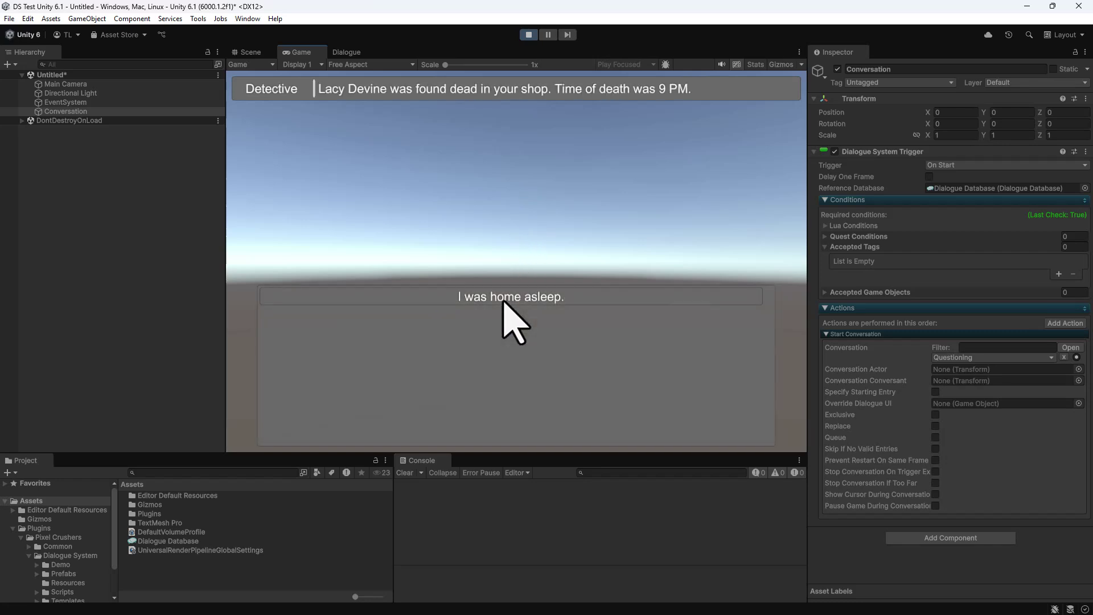
pyautogui.click(503, 298)
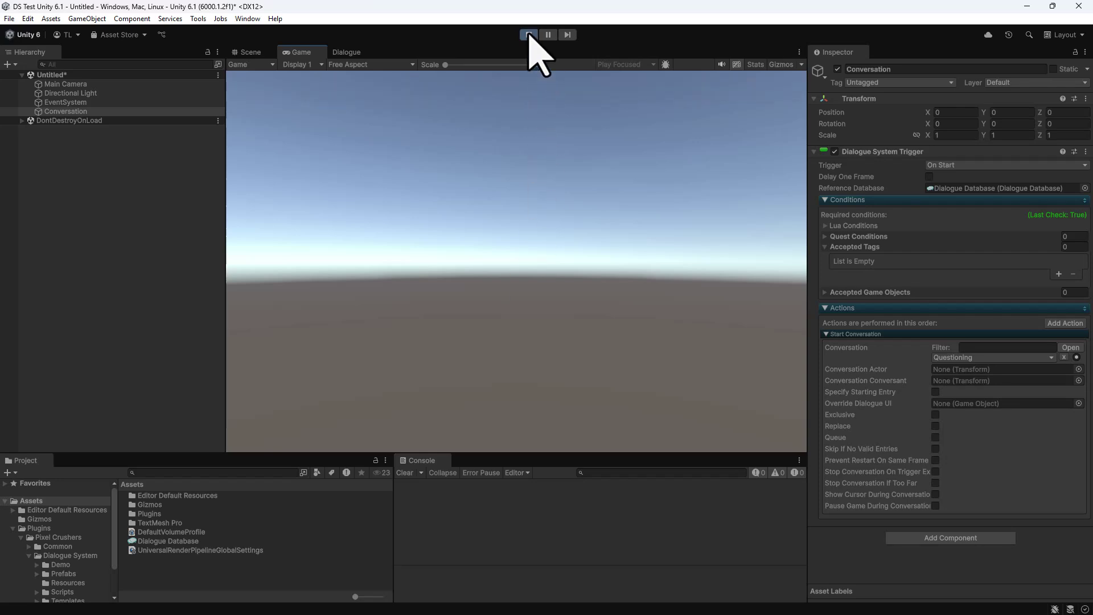
pyautogui.click(528, 35)
# - Replay with the same answers to reach the arrest line and view the Questioning graph
pyautogui.click(529, 35)
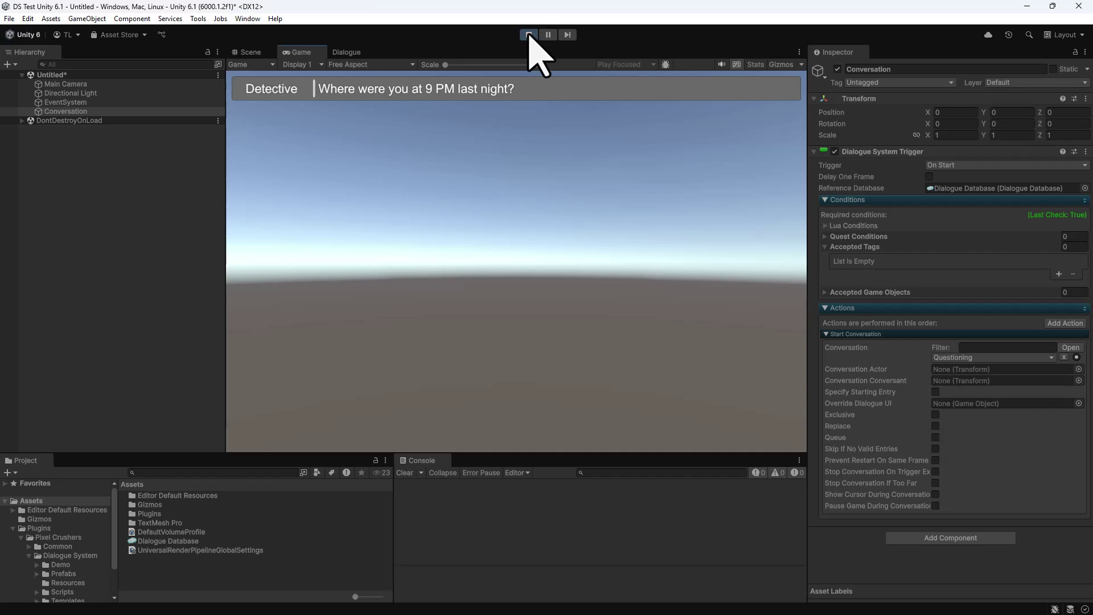
pyautogui.click(536, 315)
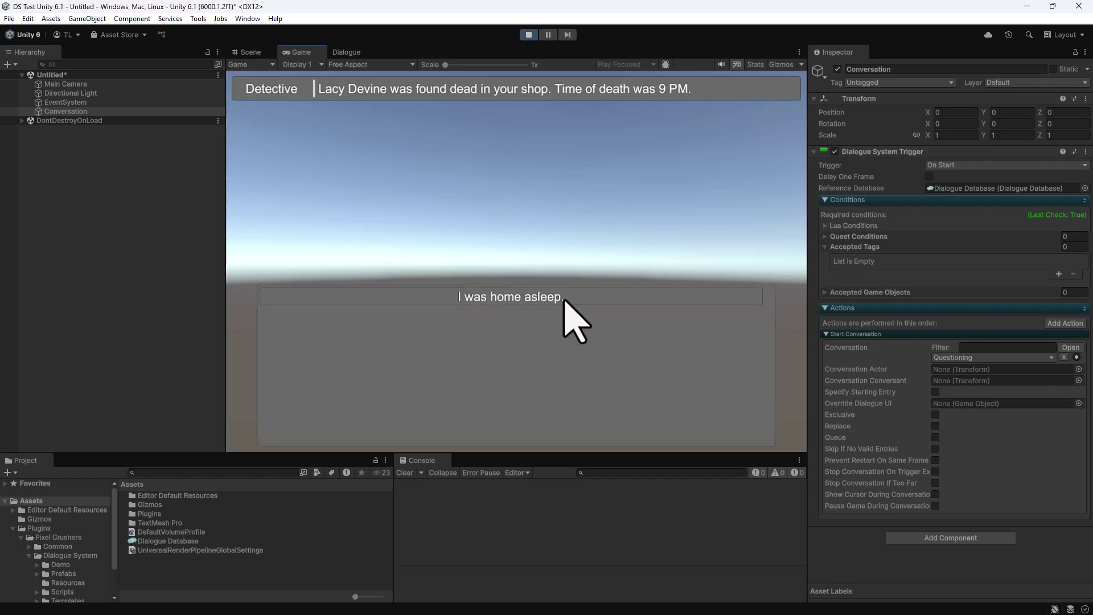
pyautogui.click(563, 300)
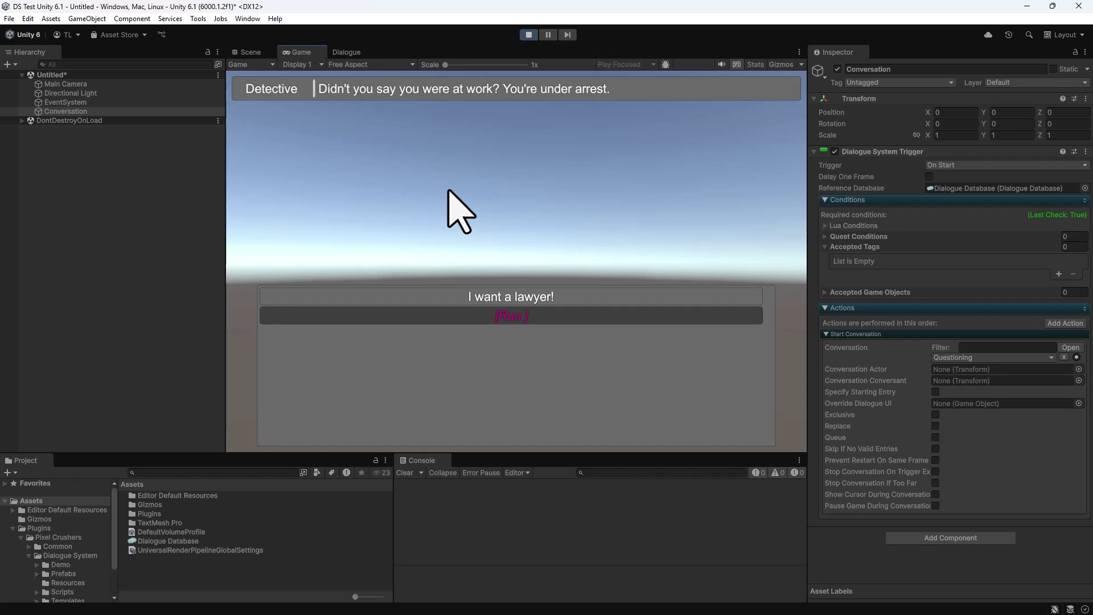
pyautogui.click(343, 52)
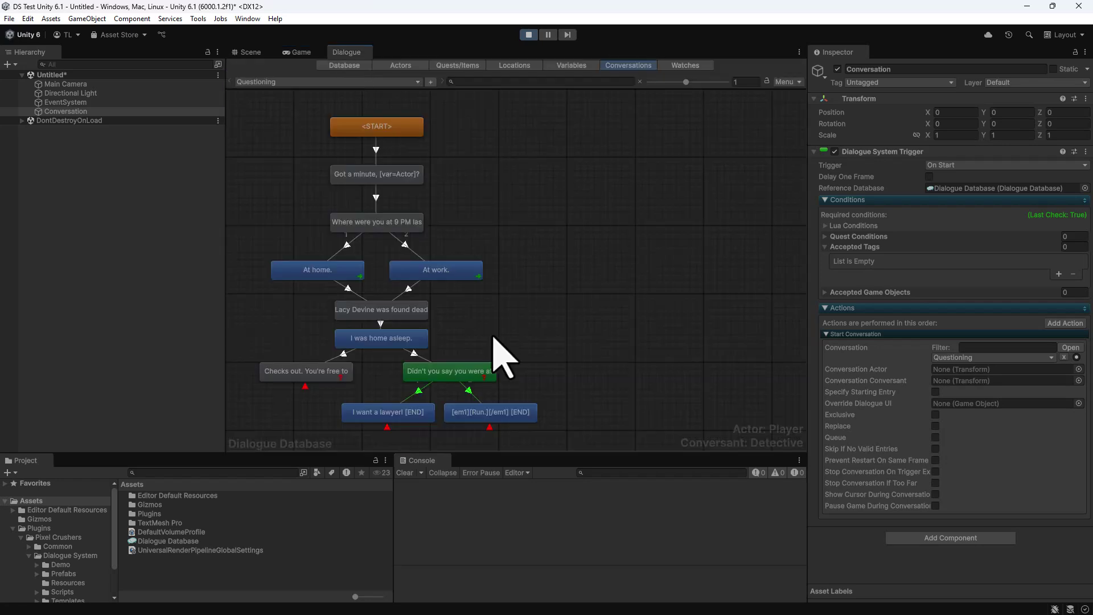